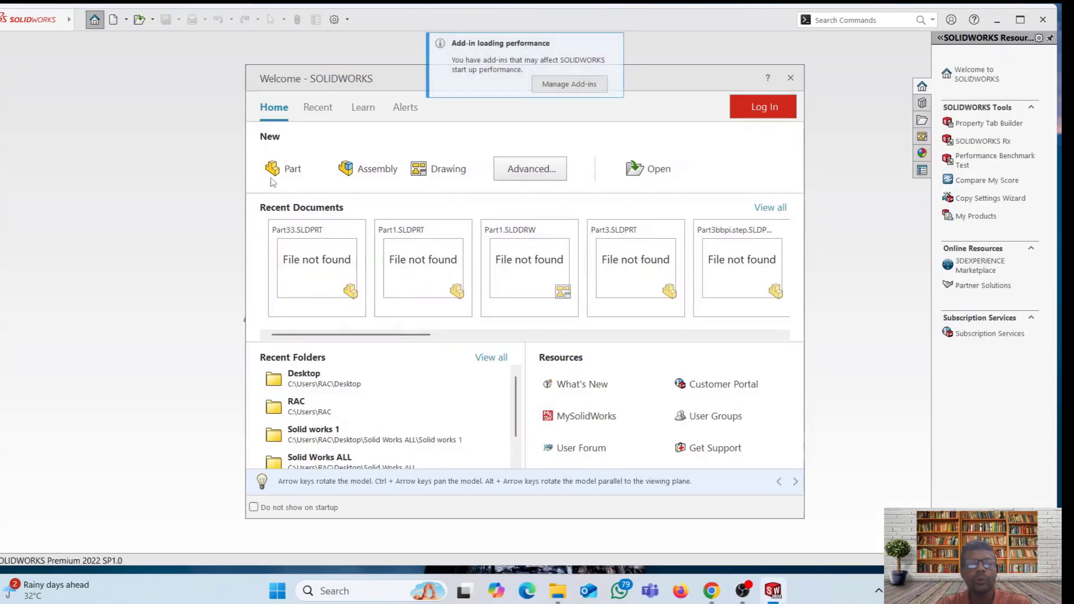
Create a new part and start a sketch on the Front Plane
{"action": "left_click", "coordinate": [287, 175]}
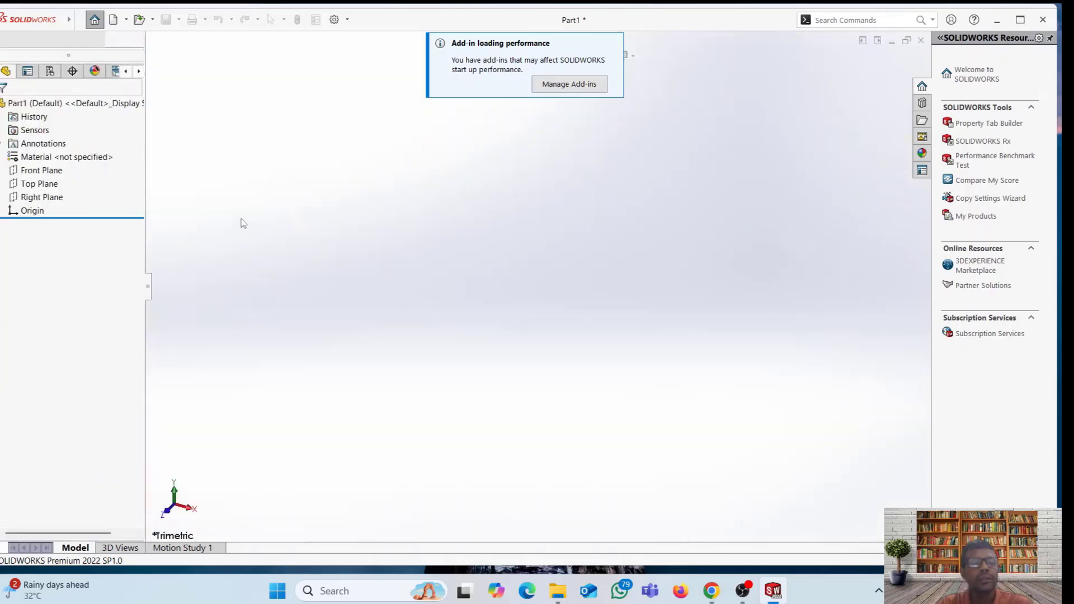
{"action": "left_click", "coordinate": [54, 84]}
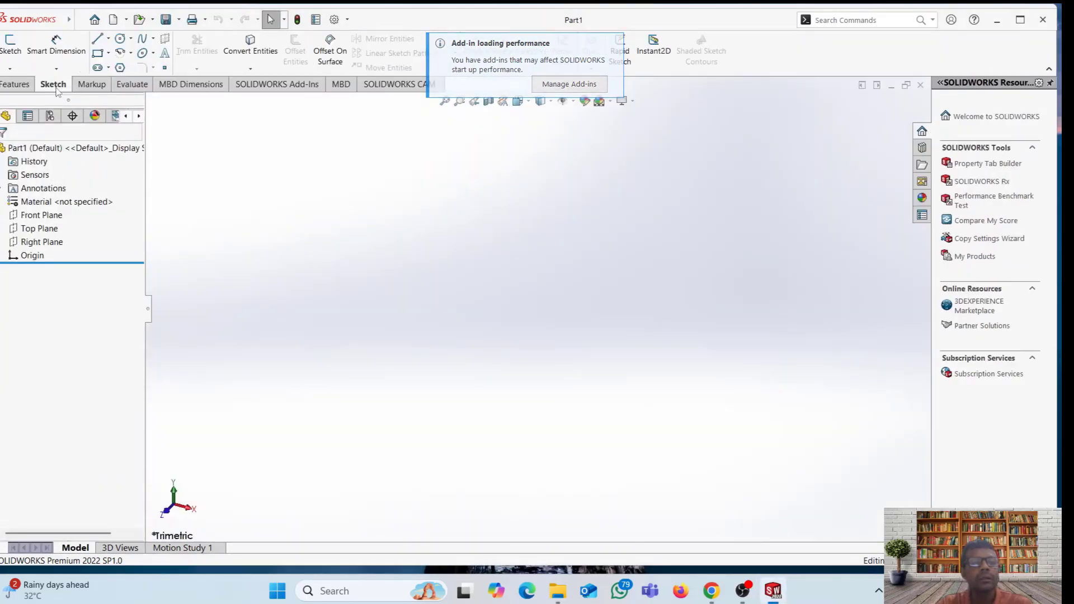
{"action": "left_click", "coordinate": [11, 46]}
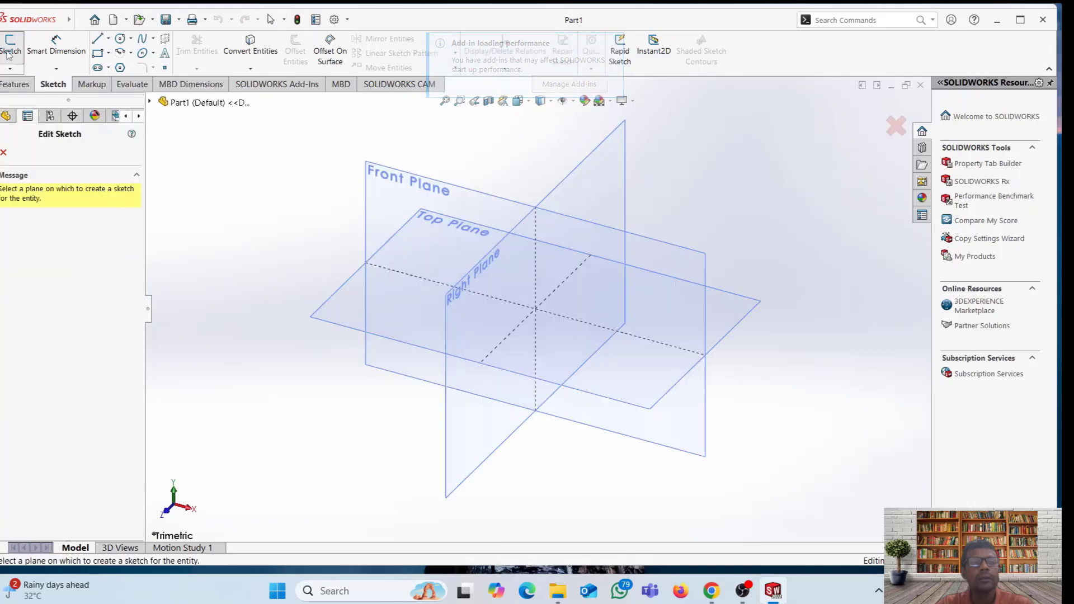
{"action": "left_click", "coordinate": [392, 203]}
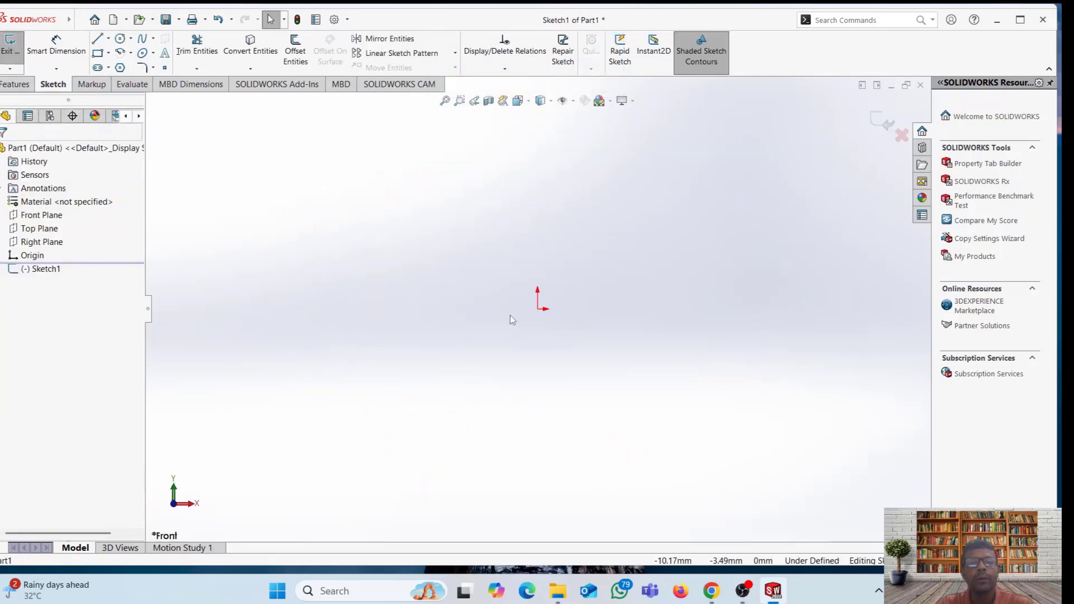
Sketch a six-sided polygon centred on the origin, with an inscribed circle about 63 mm in diameter
{"action": "left_click", "coordinate": [121, 67]}
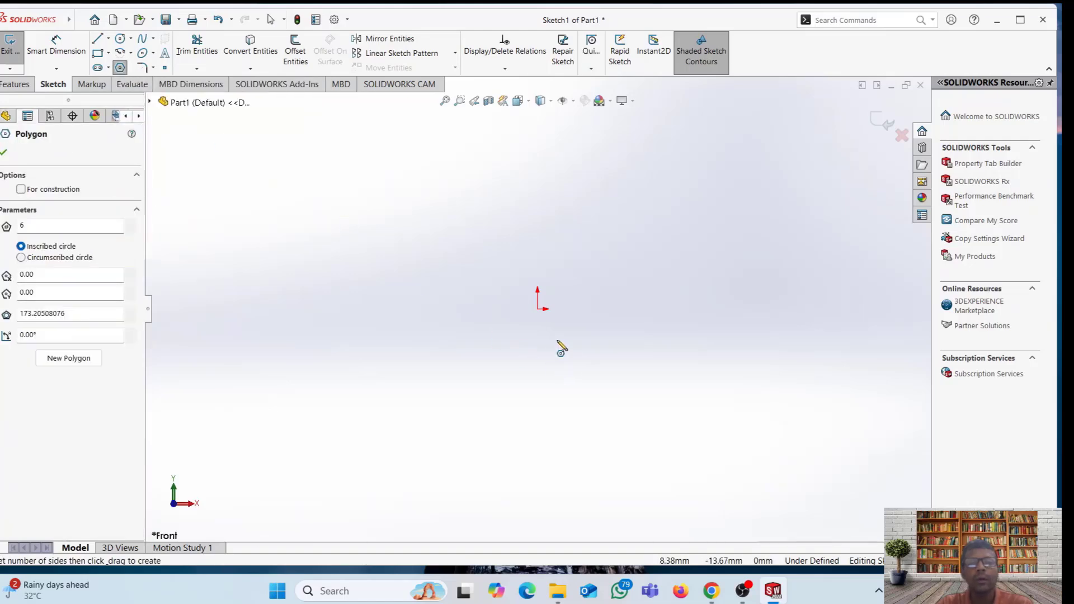
{"action": "left_click_drag", "start_coordinate": [537, 309], "coordinate": [613, 379]}
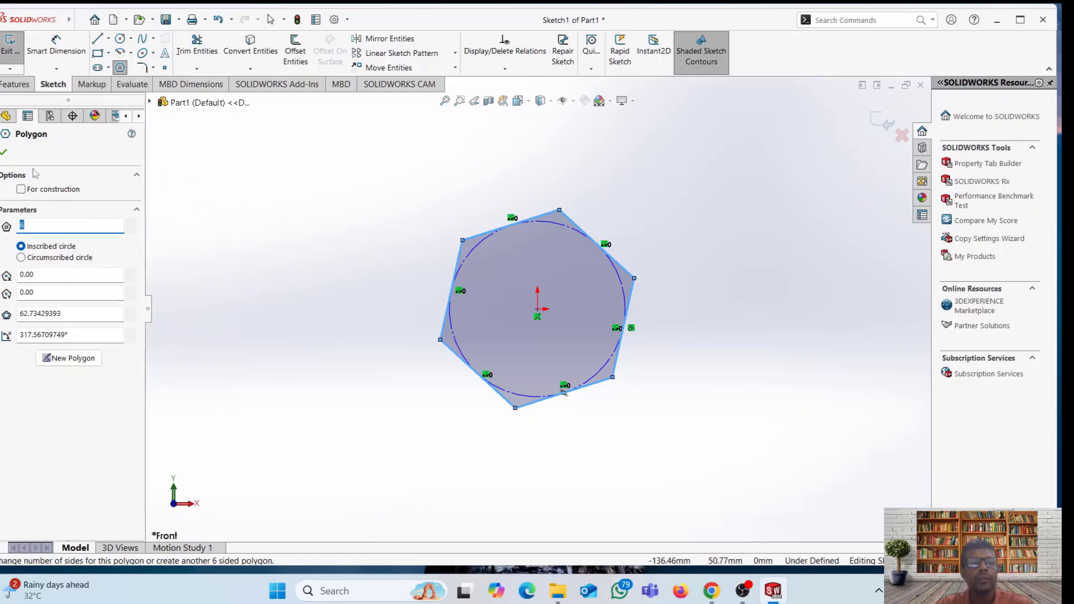
{"action": "left_click", "coordinate": [4, 153]}
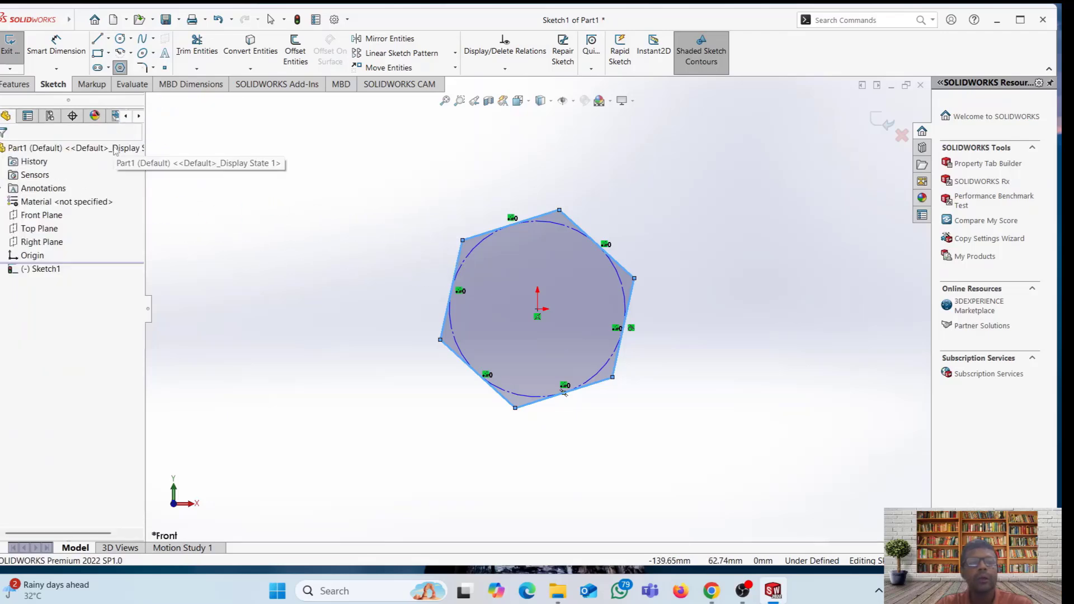
Dimension the hexagon's inscribed circle to a diameter of 20 mm
{"action": "left_click", "coordinate": [40, 47]}
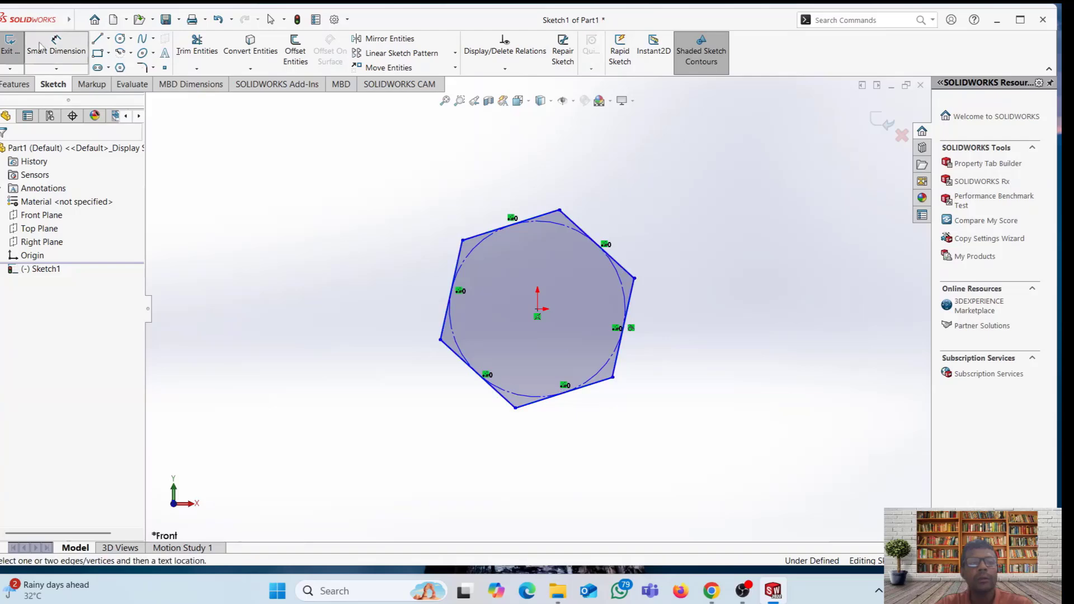
{"action": "left_click", "coordinate": [599, 376]}
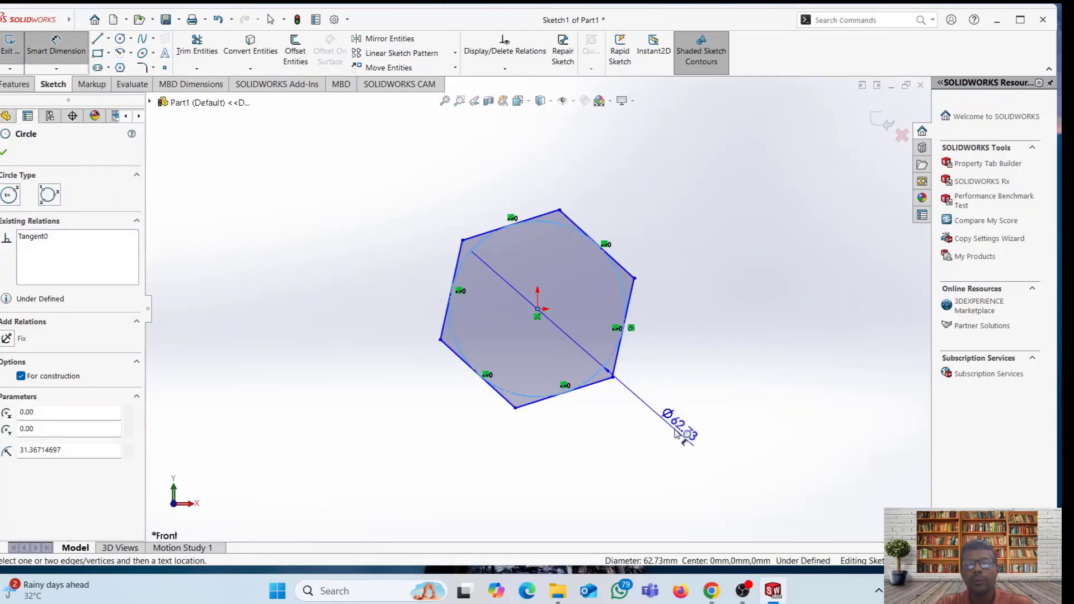
{"action": "left_click", "coordinate": [677, 431]}
{"action": "type", "text": "20"}
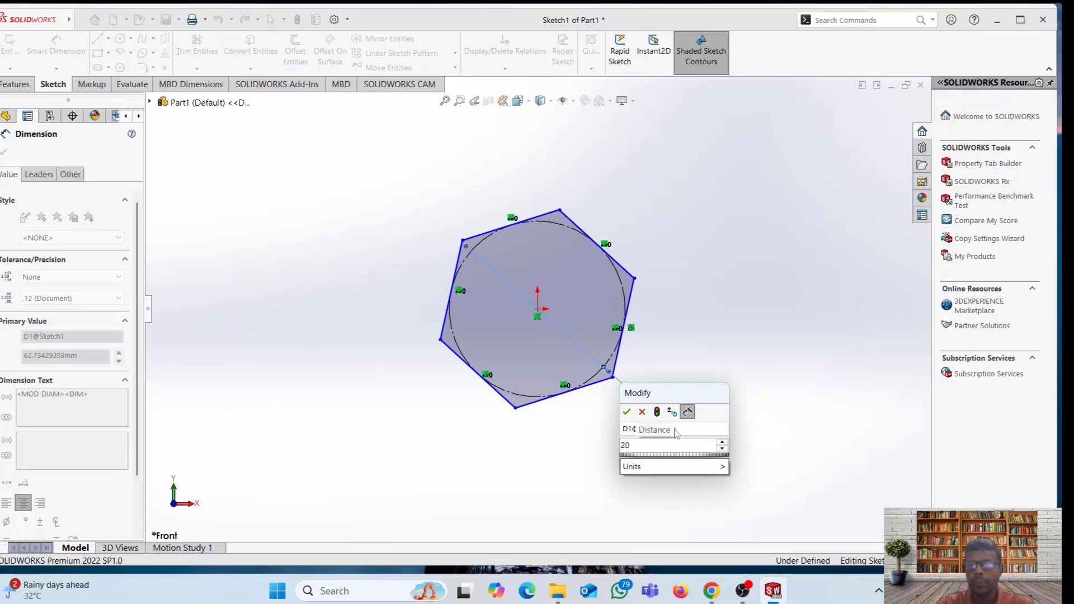
{"action": "key", "text": "Return"}
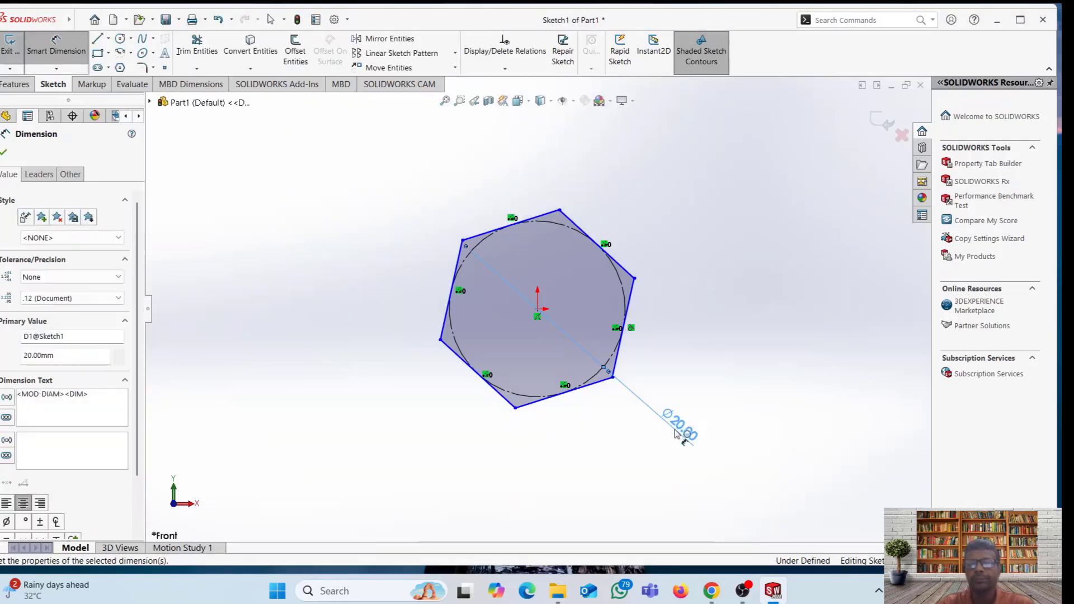
{"action": "left_click", "coordinate": [4, 154]}
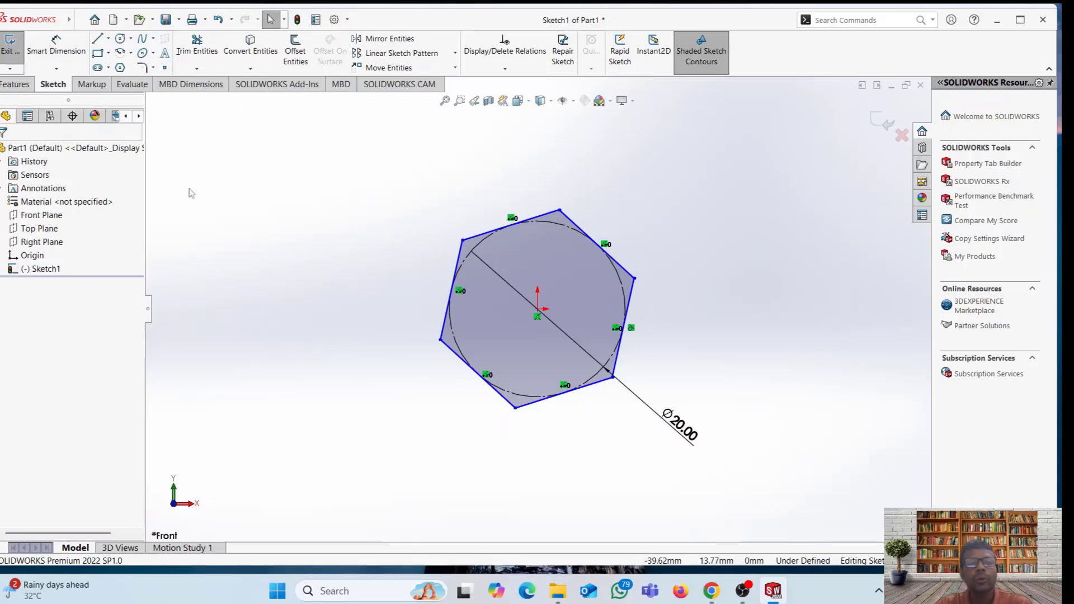
Extrude the hexagon 12 mm with the Mid Plane end condition
{"action": "left_click", "coordinate": [16, 85]}
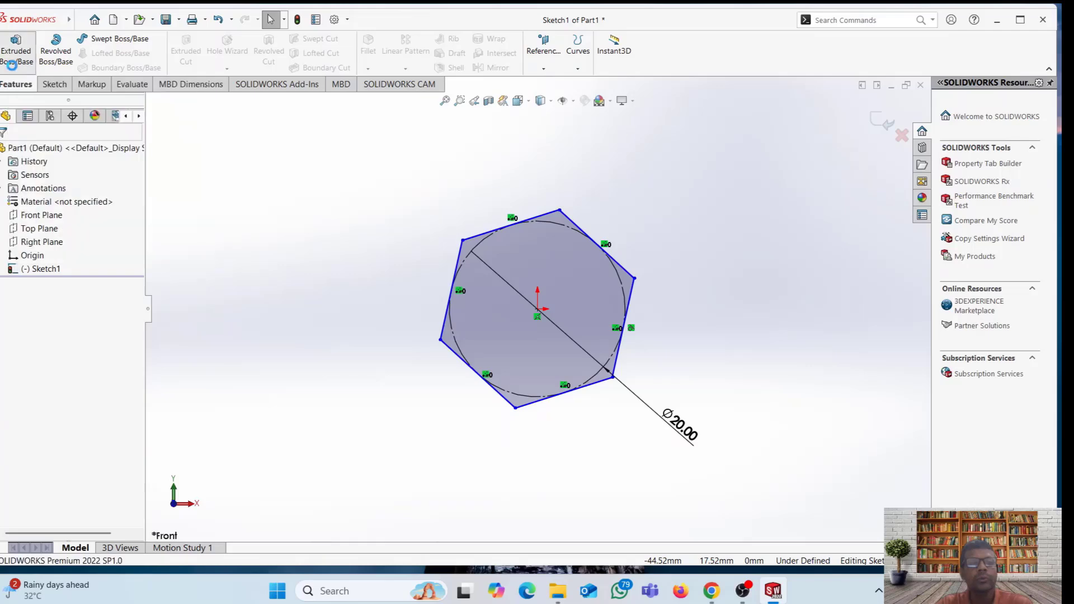
{"action": "left_click", "coordinate": [15, 53]}
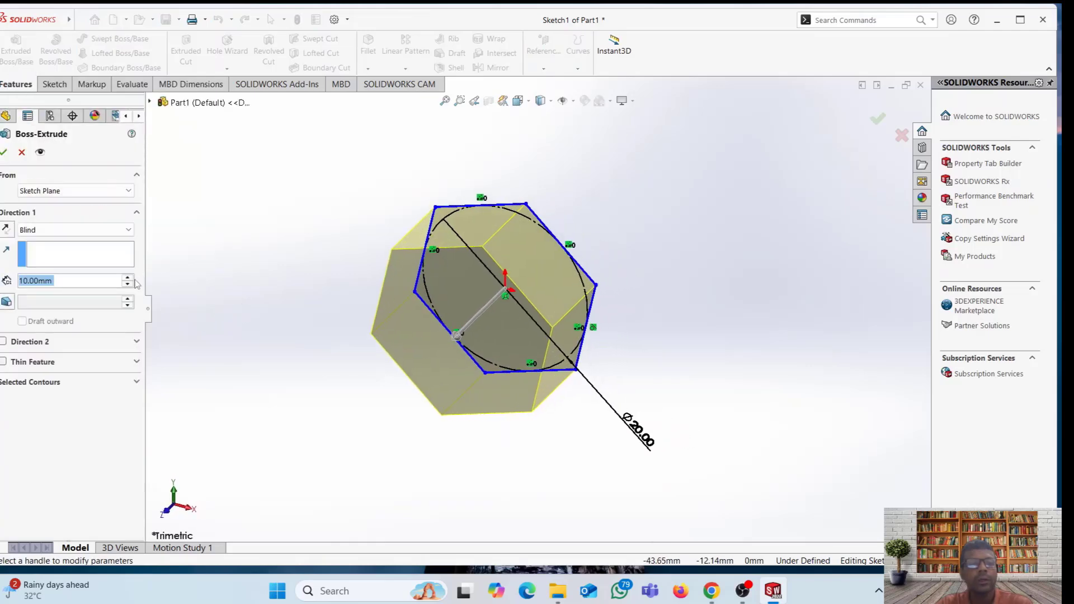
{"action": "left_click", "coordinate": [63, 281]}
{"action": "type", "text": "12"}
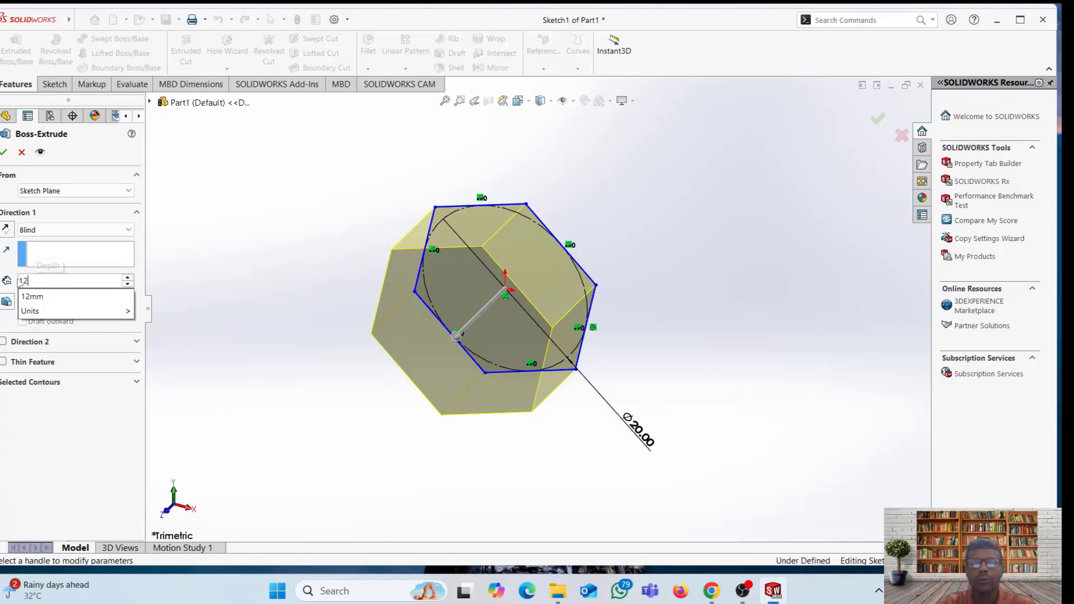
{"action": "left_click", "coordinate": [127, 230]}
{"action": "left_click", "coordinate": [64, 293]}
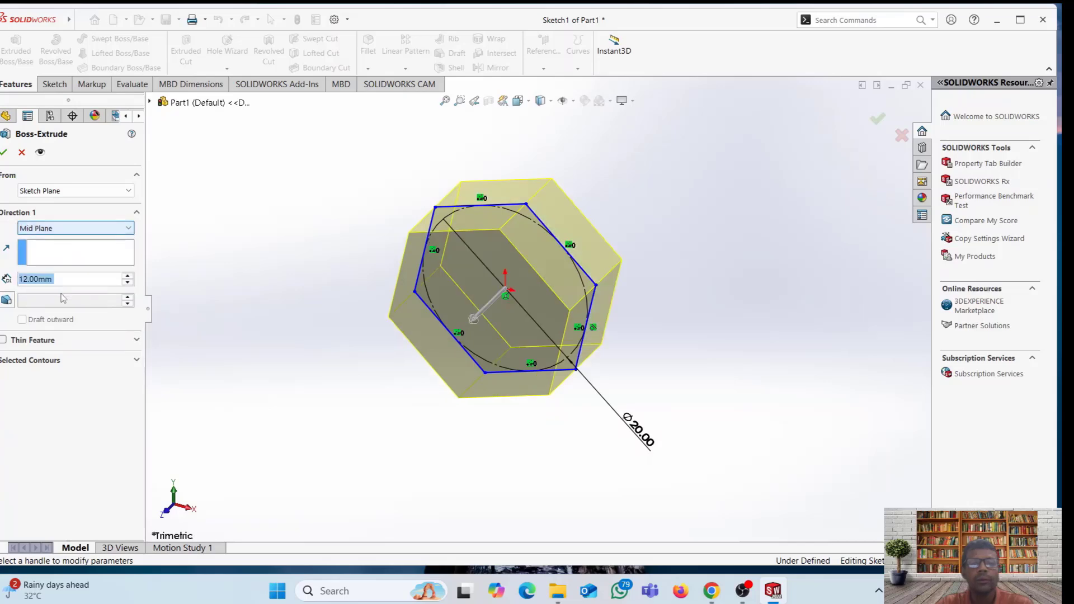
{"action": "left_click", "coordinate": [4, 152]}
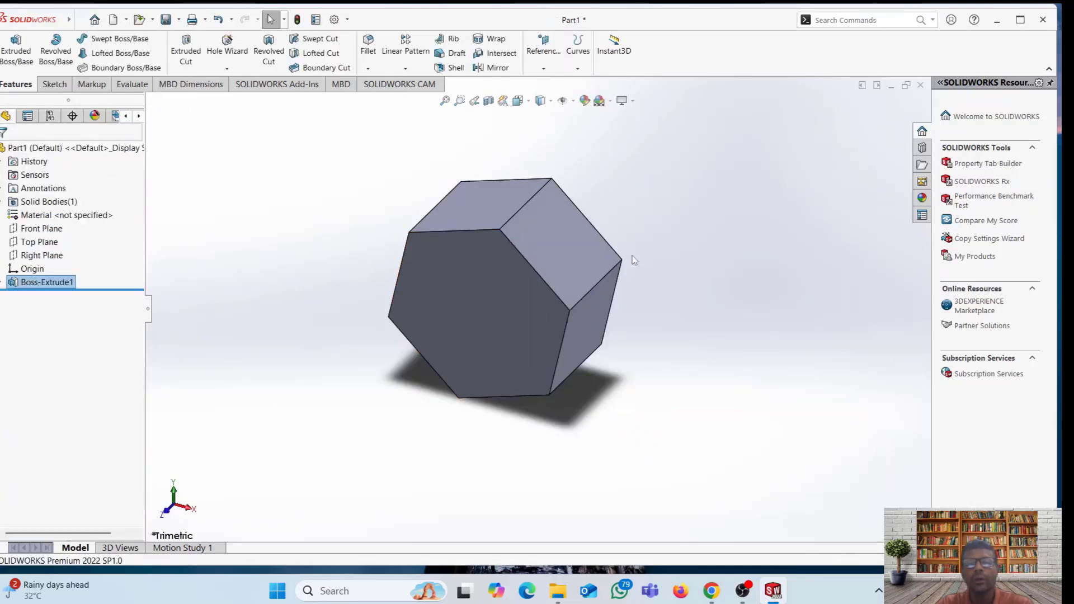
Start a new sketch on the front hexagonal face of the extruded body
{"action": "left_click", "coordinate": [477, 334]}
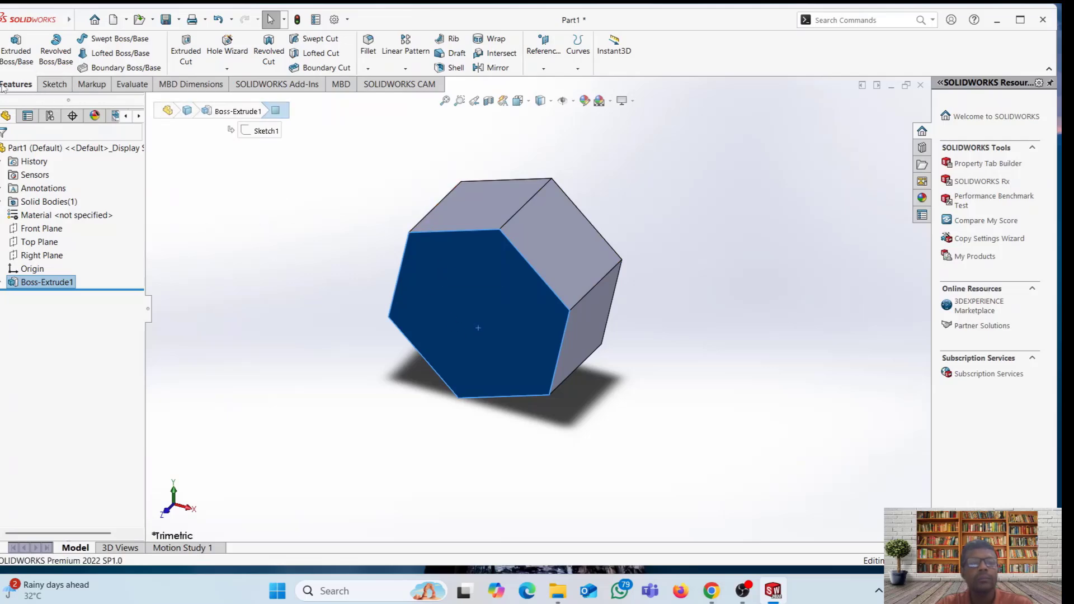
{"action": "left_click", "coordinate": [53, 84]}
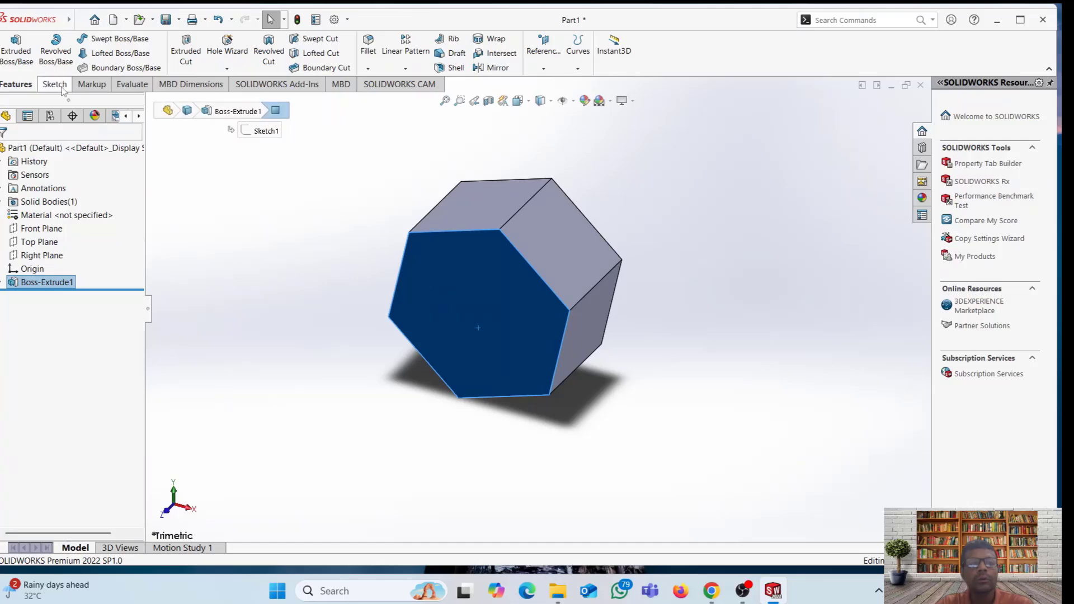
{"action": "left_click", "coordinate": [17, 50]}
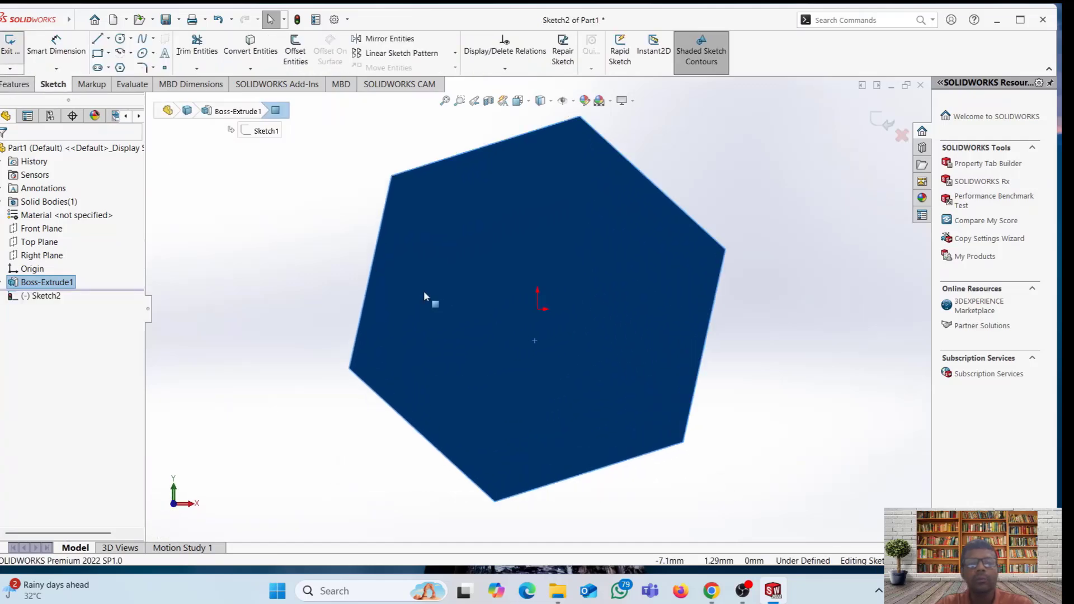
{"action": "left_click", "coordinate": [15, 84]}
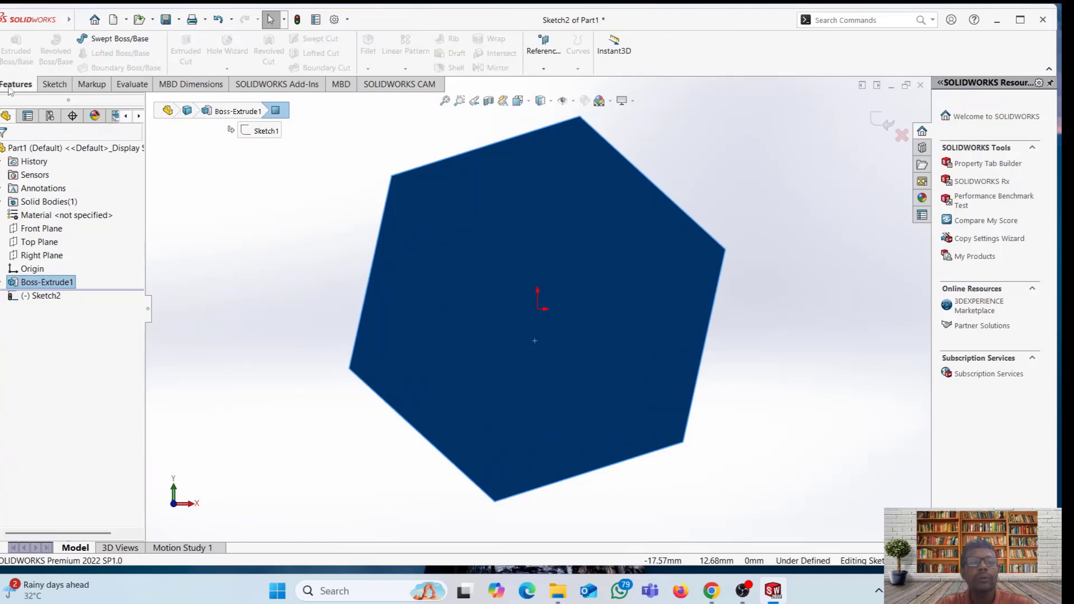
{"action": "left_click", "coordinate": [55, 85]}
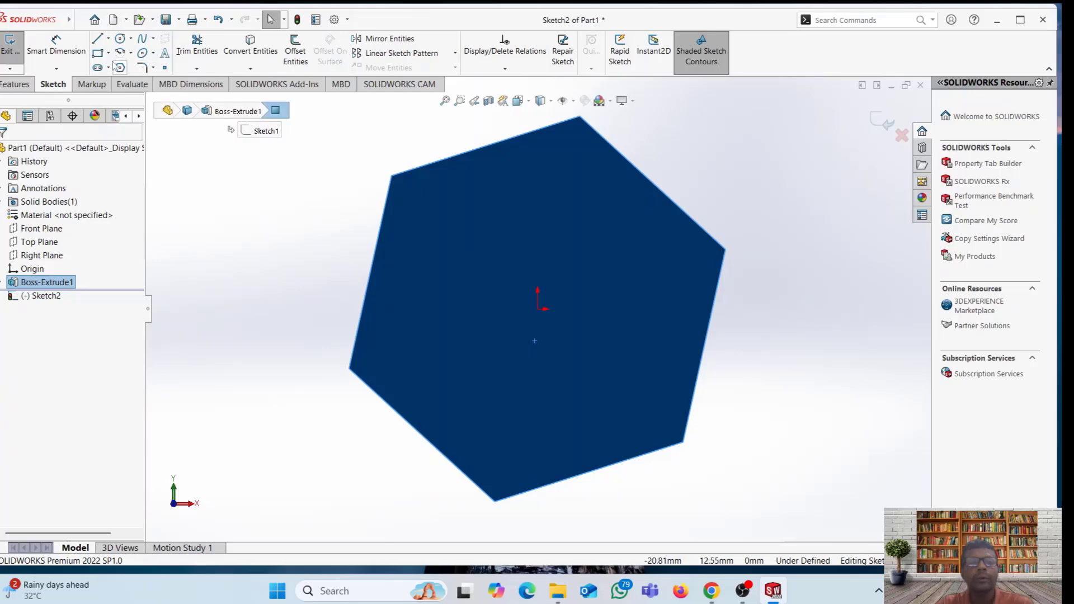
Sketch a circle centred on the origin with a radius of about 9.76 mm, inside the hexagonal face
{"action": "left_click", "coordinate": [121, 38]}
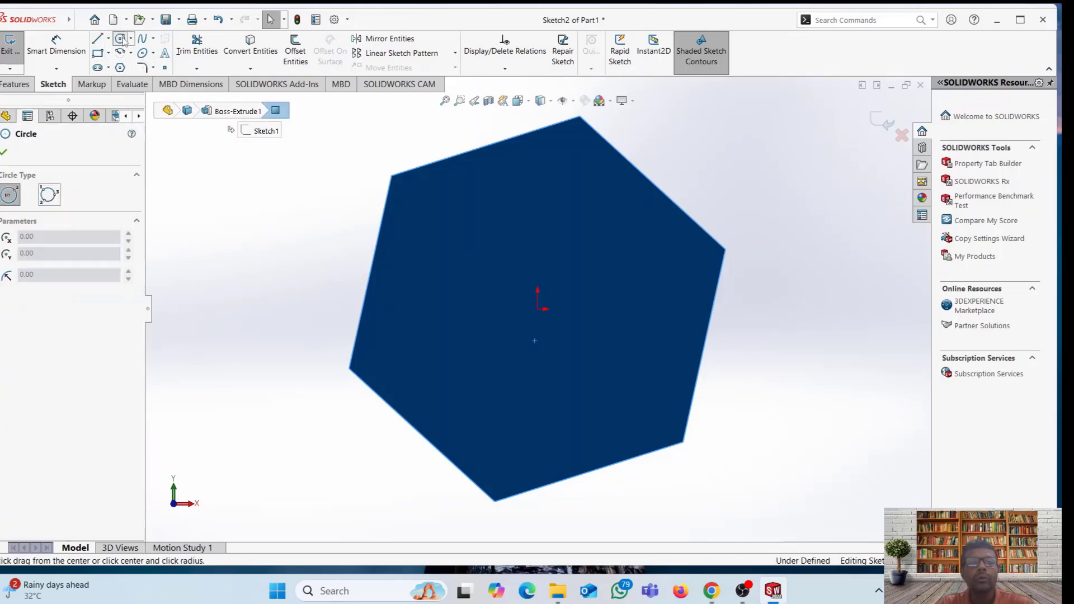
{"action": "left_click", "coordinate": [538, 309]}
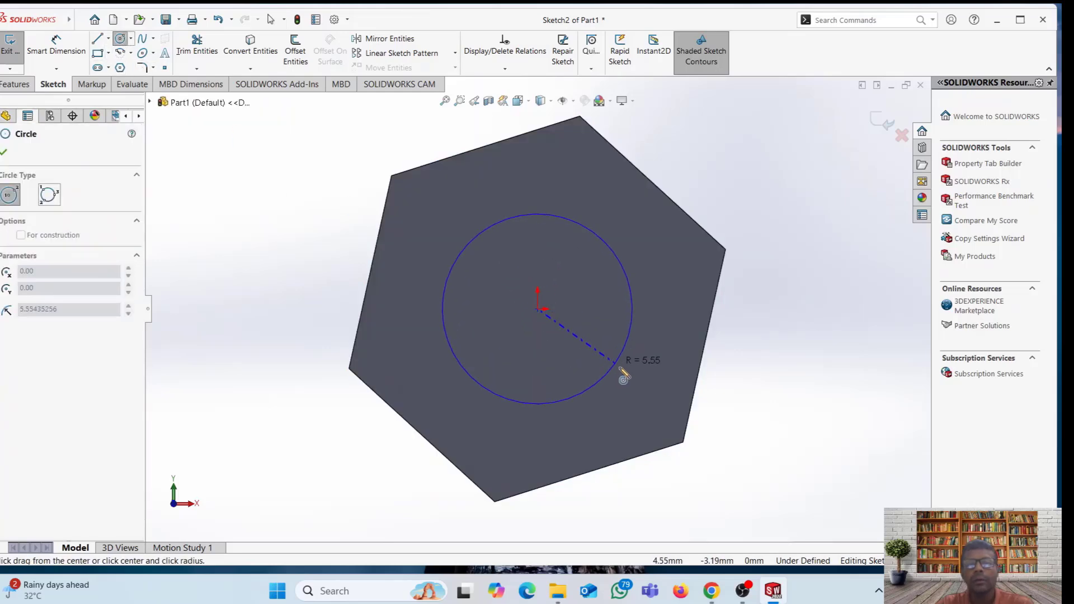
{"action": "left_click", "coordinate": [660, 423]}
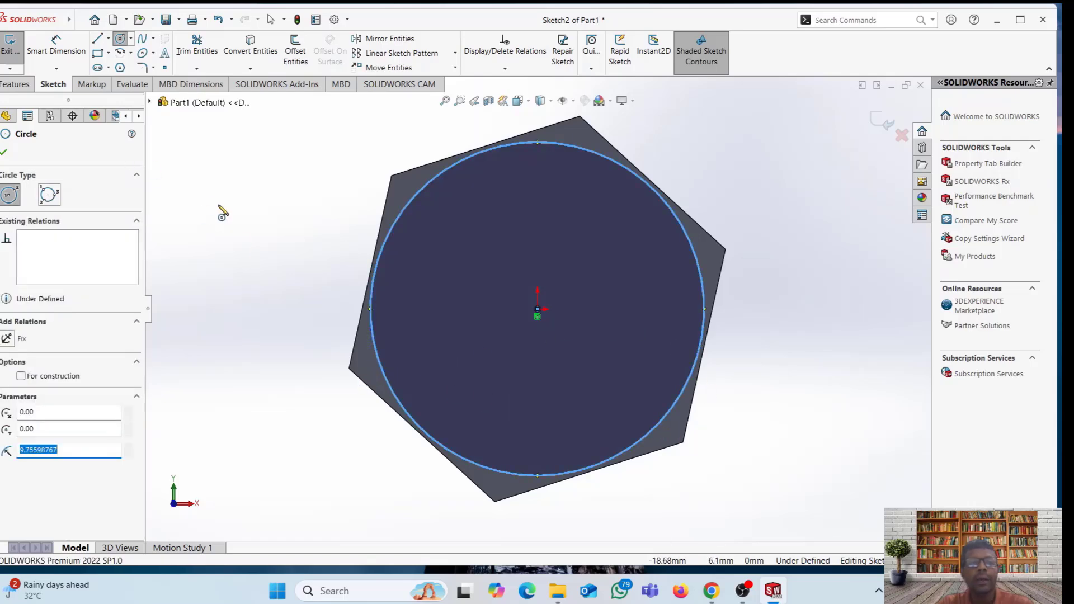
Dimension the circle on the hexagonal face to a diameter of 19.5 mm
{"action": "left_click", "coordinate": [56, 47]}
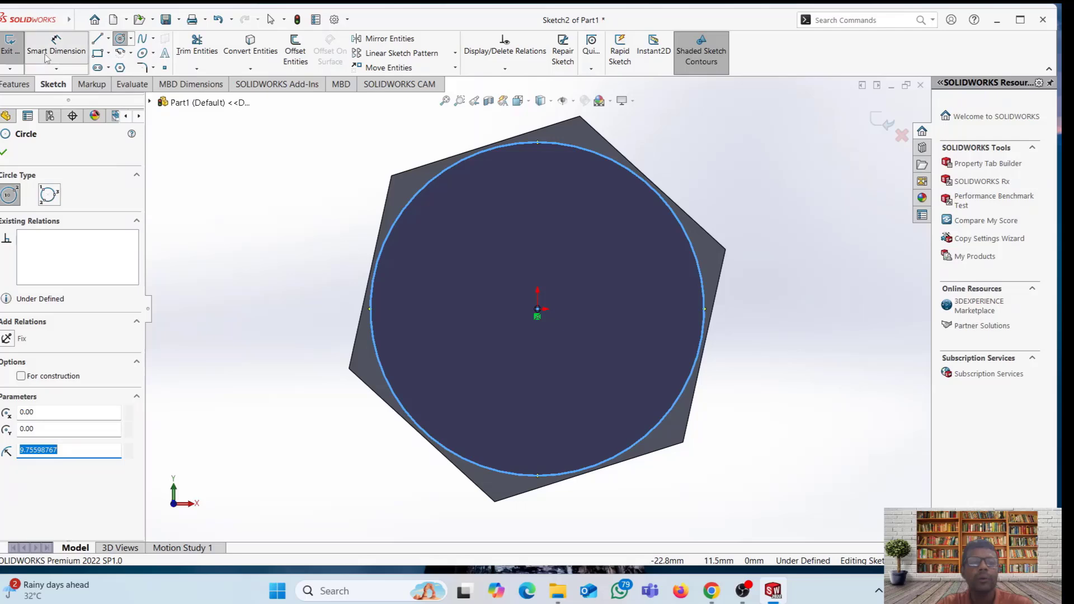
{"action": "left_click", "coordinate": [674, 410]}
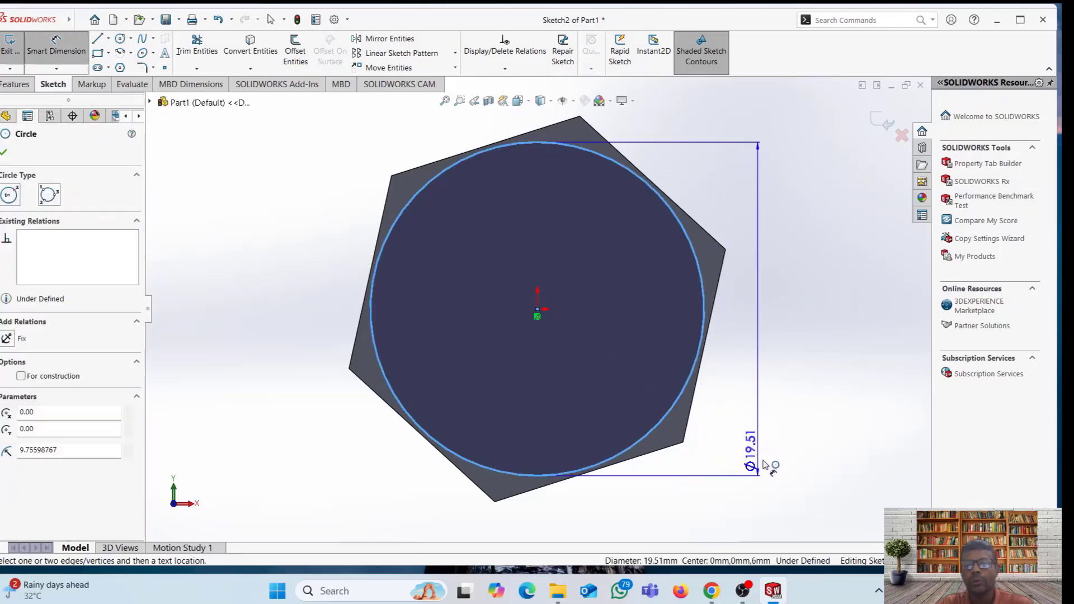
{"action": "left_click", "coordinate": [772, 473]}
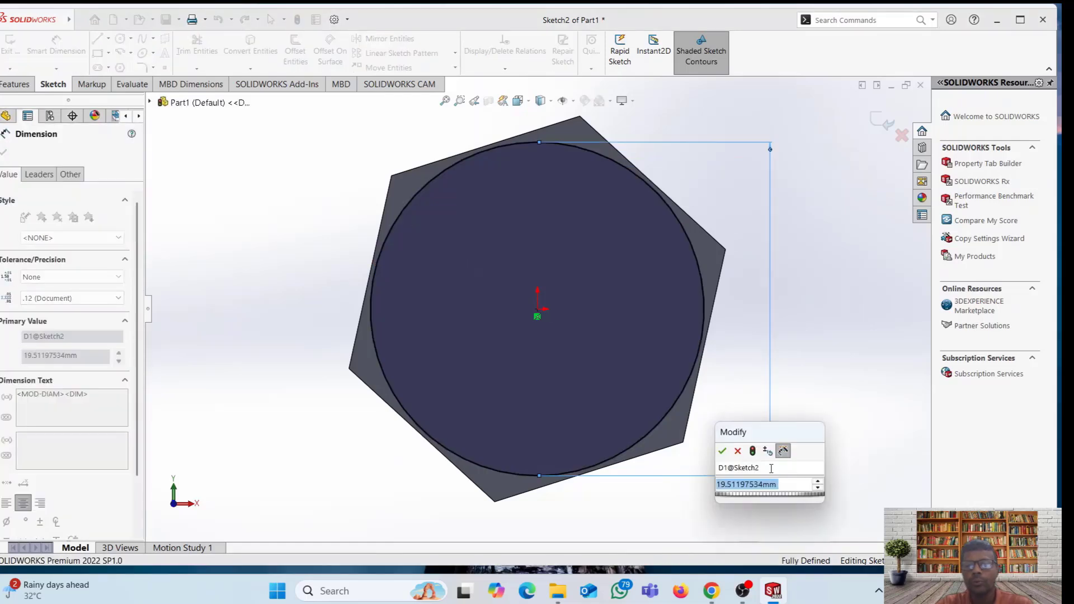
{"action": "type", "text": "19.5"}
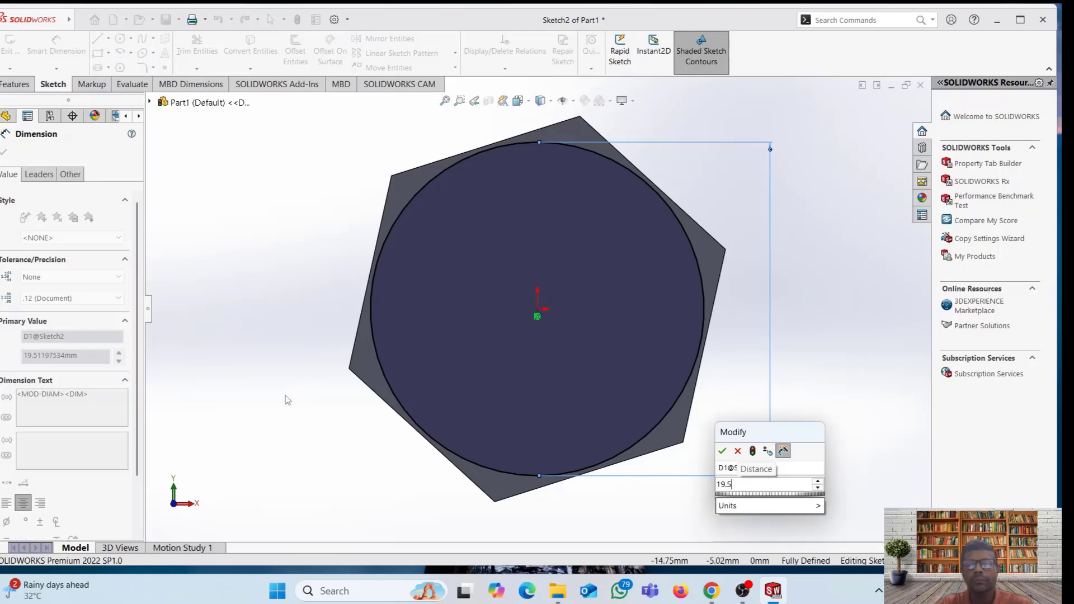
{"action": "key", "text": "Return"}
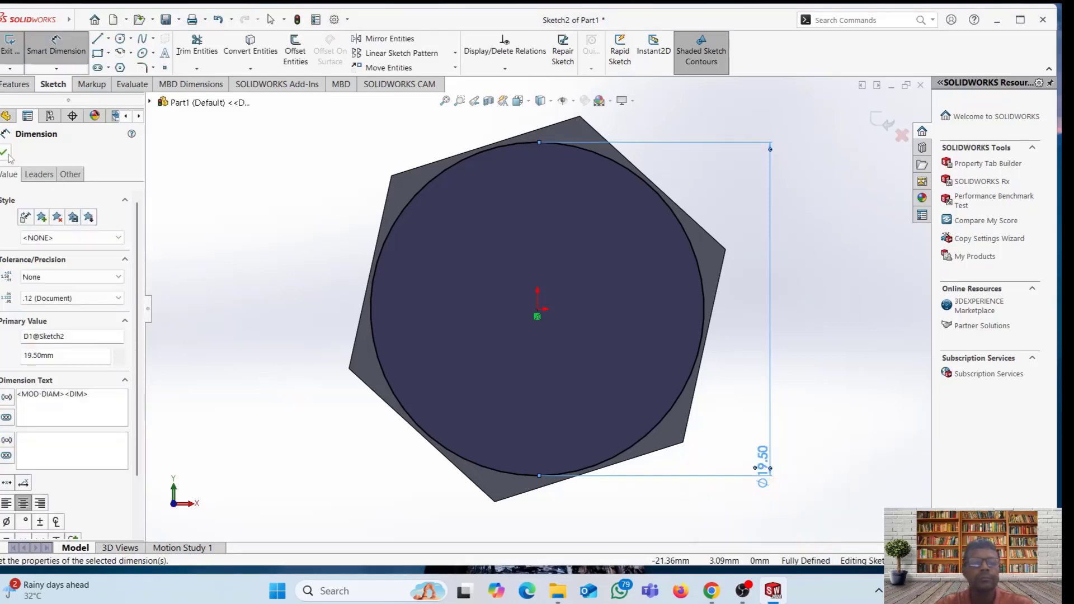
{"action": "left_click", "coordinate": [4, 153]}
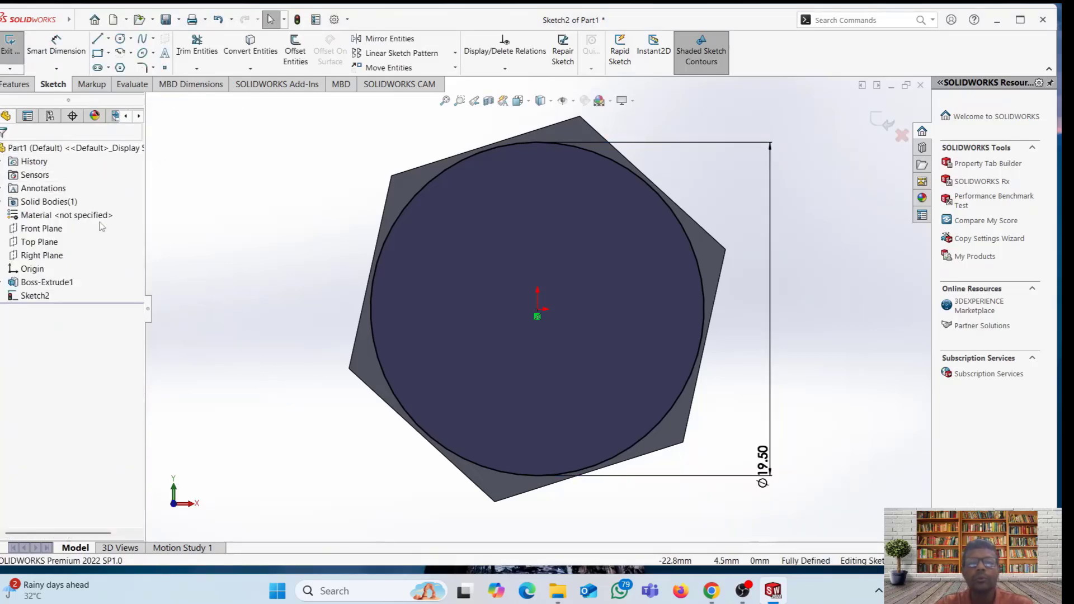
Extrude-cut outside the circle 12 mm Mid Plane, with the side to cut flipped and a 45-degree draft
{"action": "left_click", "coordinate": [16, 85]}
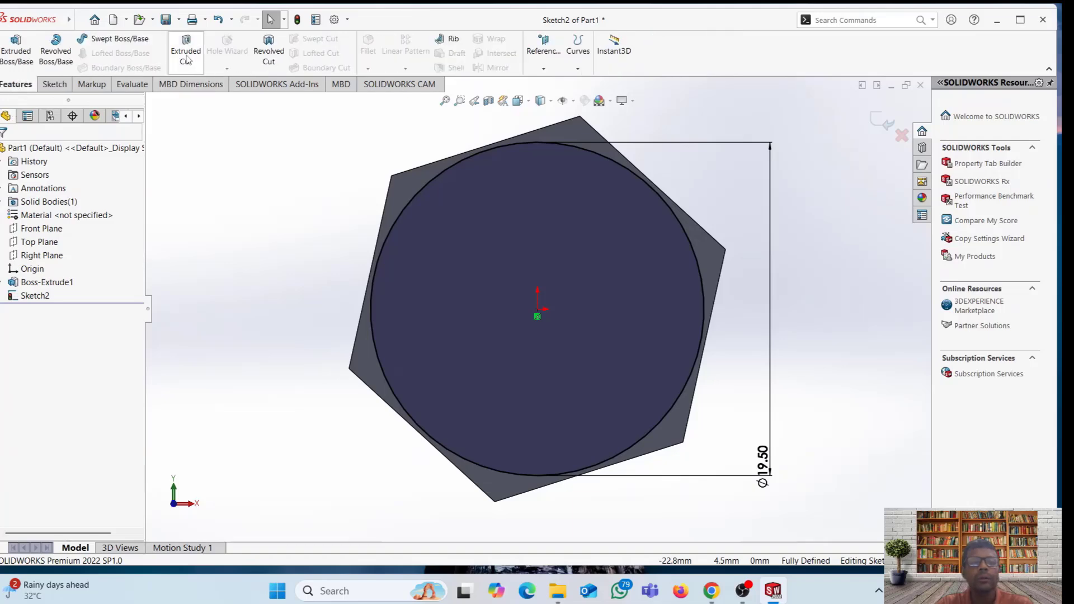
{"action": "left_click", "coordinate": [185, 53]}
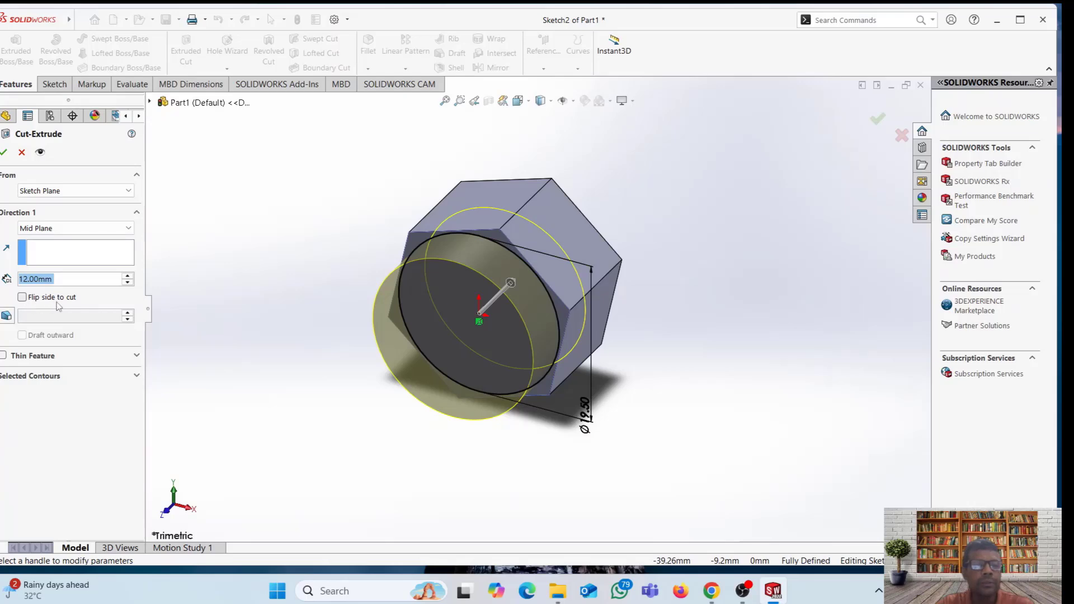
{"action": "left_click", "coordinate": [23, 297]}
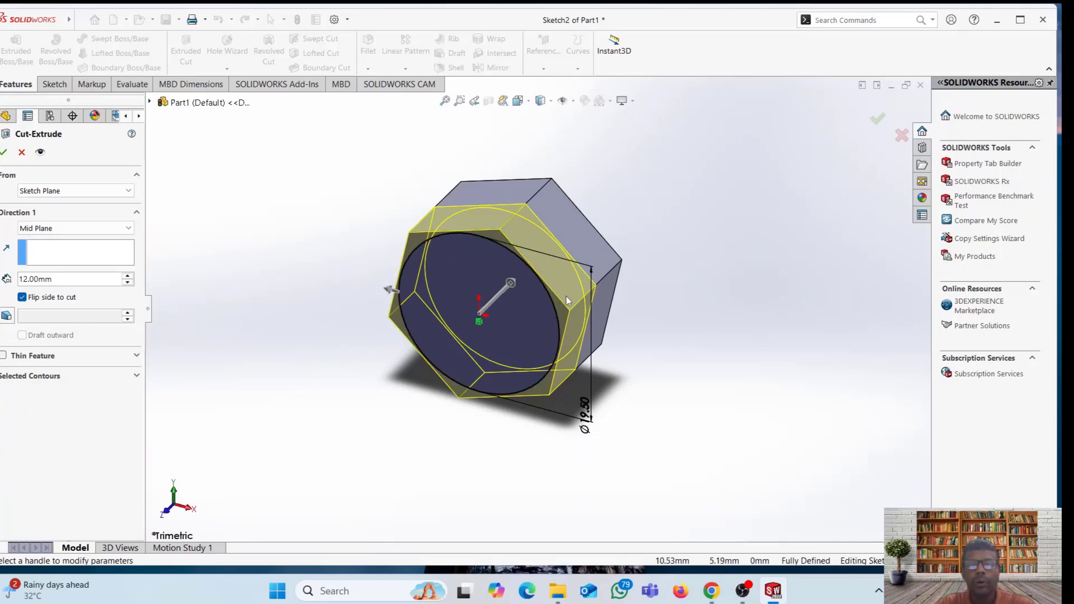
{"action": "left_click", "coordinate": [6, 317]}
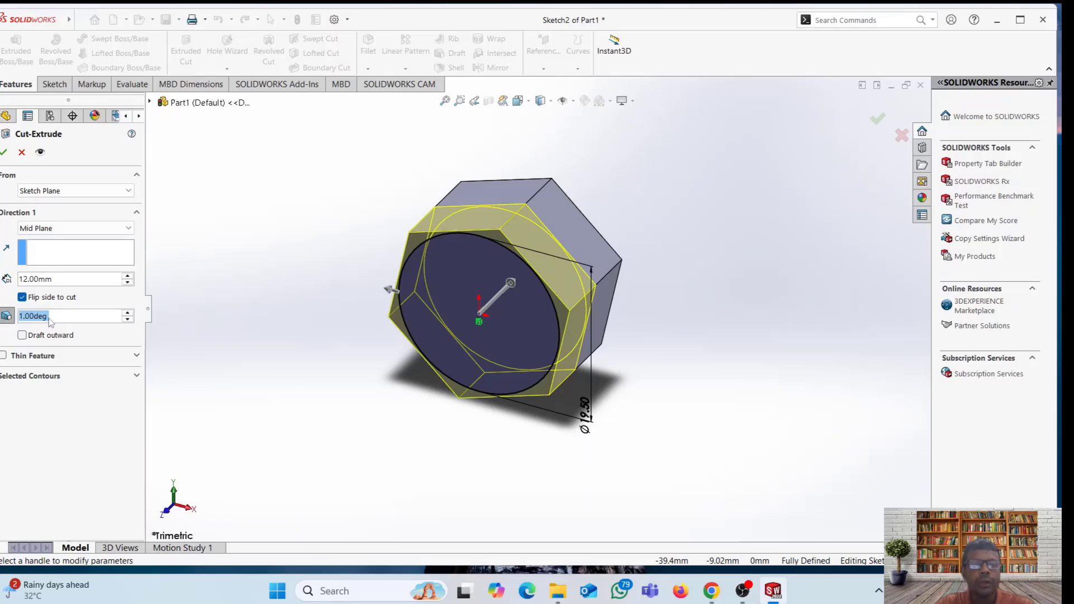
{"action": "left_click_drag", "start_coordinate": [53, 317], "coordinate": [29, 317]}
{"action": "type", "text": "45"}
{"action": "key", "text": "Return"}
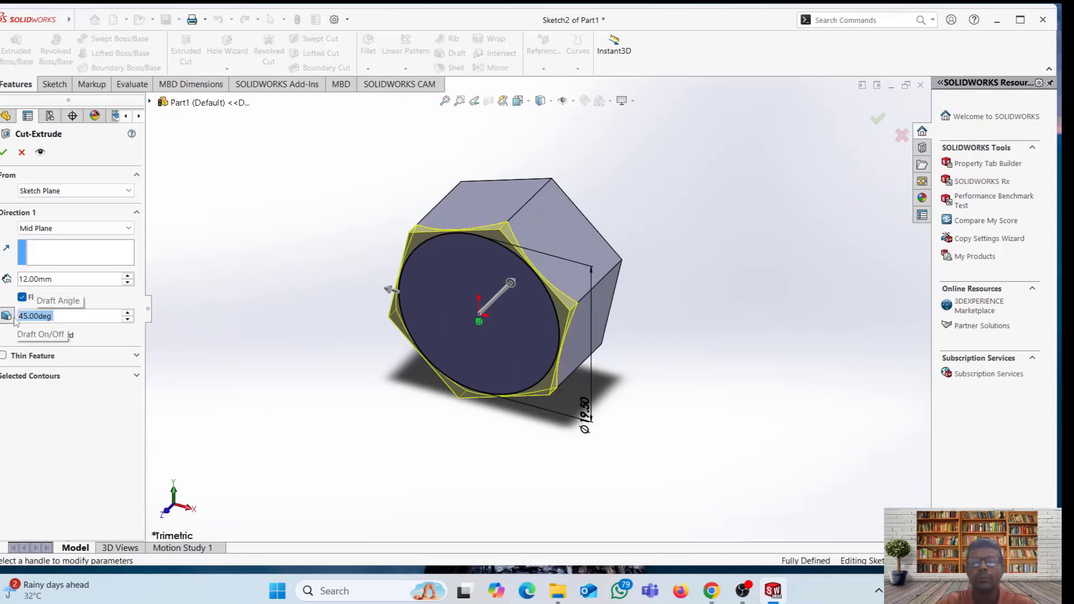
{"action": "left_click", "coordinate": [3, 153]}
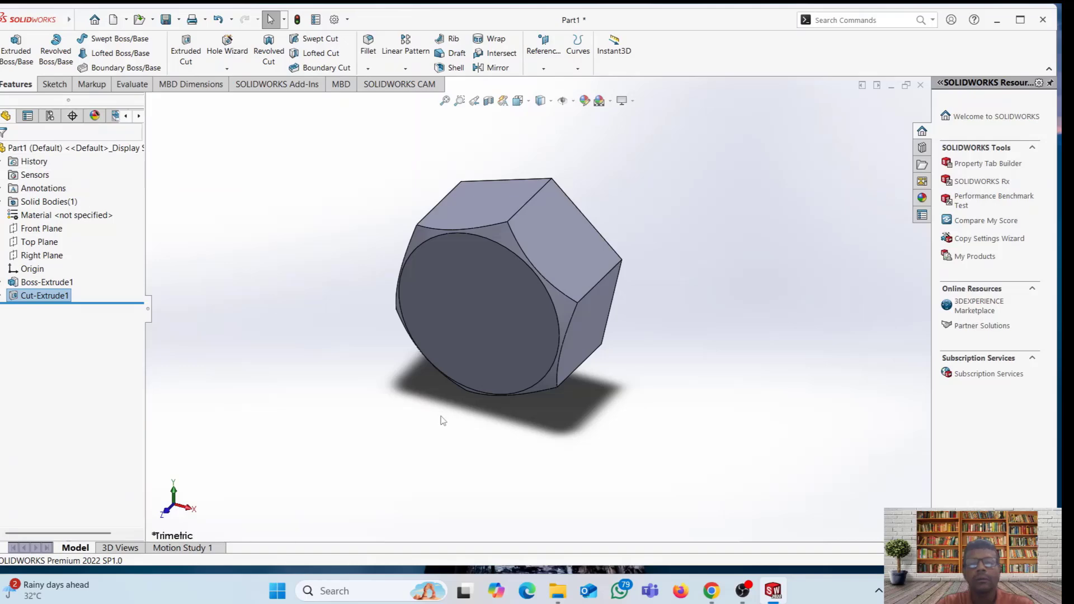
Mirror the drafted corner cut about the Front Plane onto the opposite side of the hexagonal body
{"action": "middle_click_drag", "start_coordinate": [443, 420], "coordinate": [345, 343]}
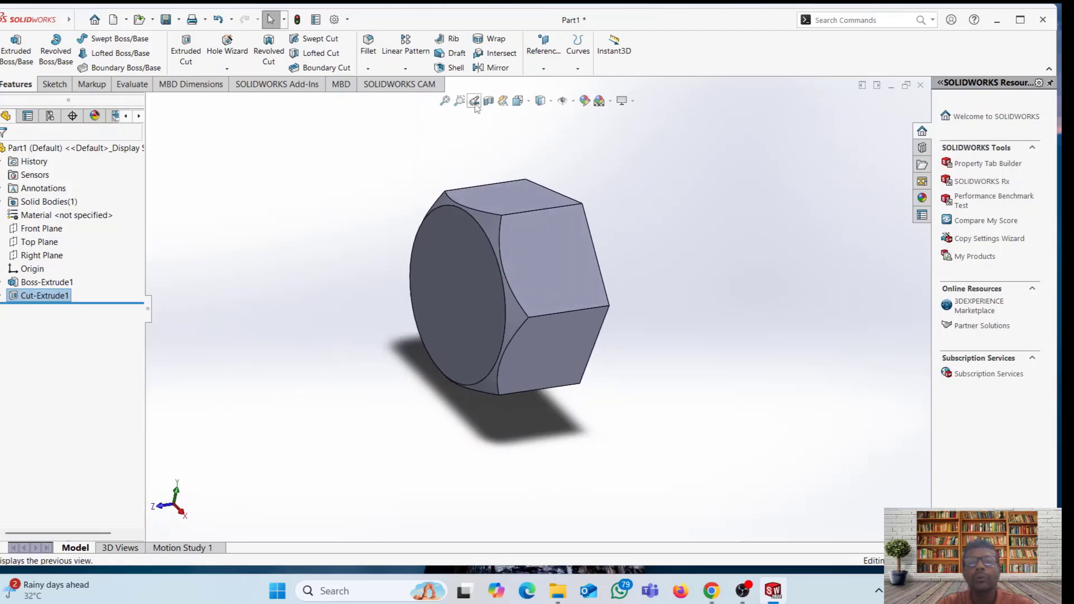
{"action": "left_click", "coordinate": [498, 68]}
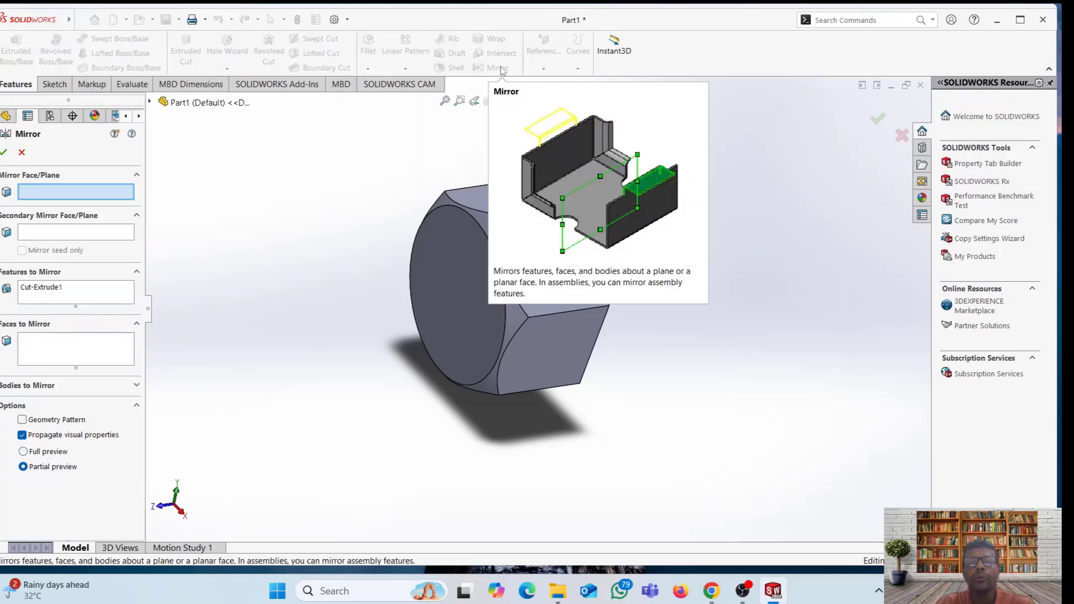
{"action": "left_click", "coordinate": [150, 103]}
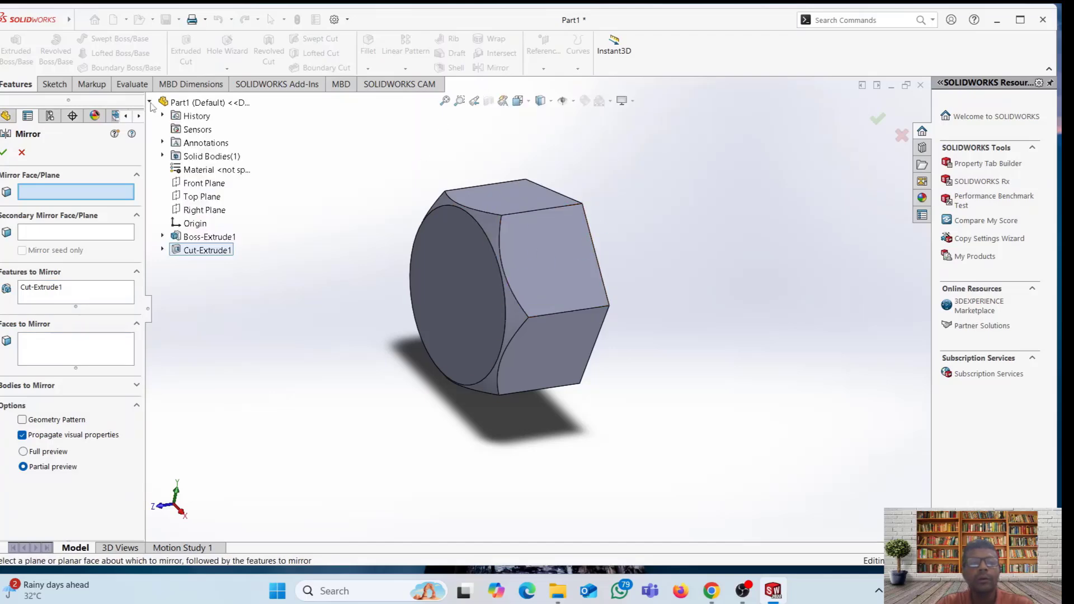
{"action": "left_click", "coordinate": [201, 184]}
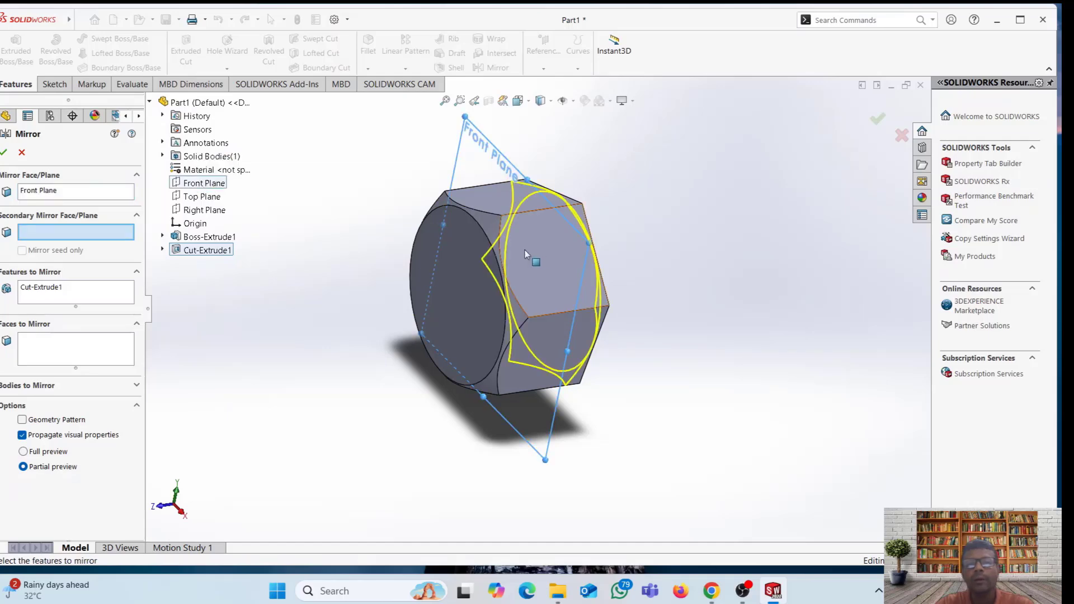
{"action": "left_click", "coordinate": [5, 153]}
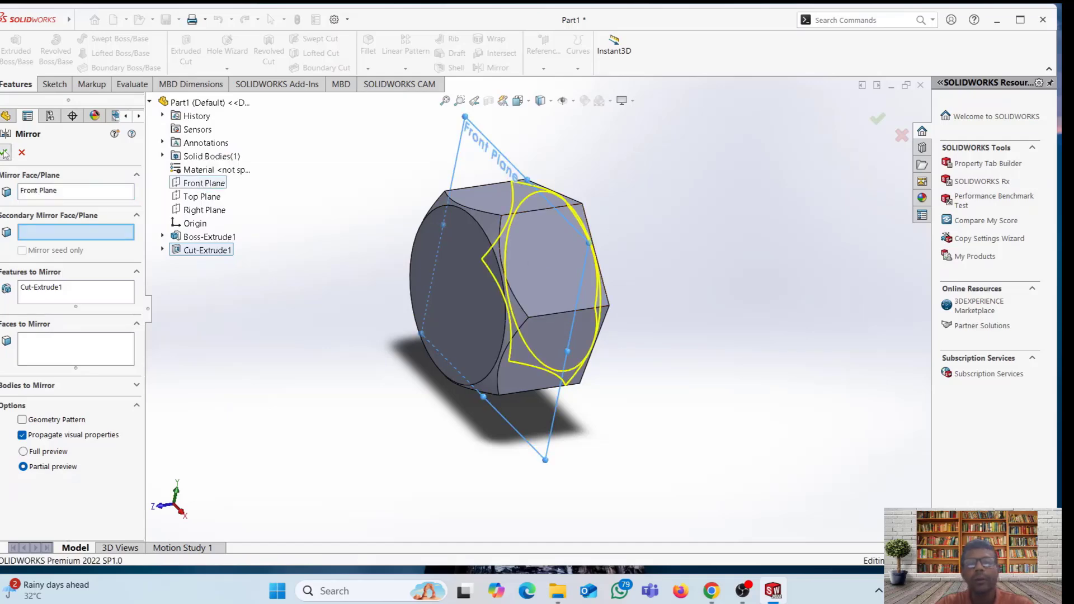
Start a new sketch on the flat circular front face of the chamfered hexagonal body
{"action": "middle_click_drag", "start_coordinate": [384, 372], "coordinate": [360, 235]}
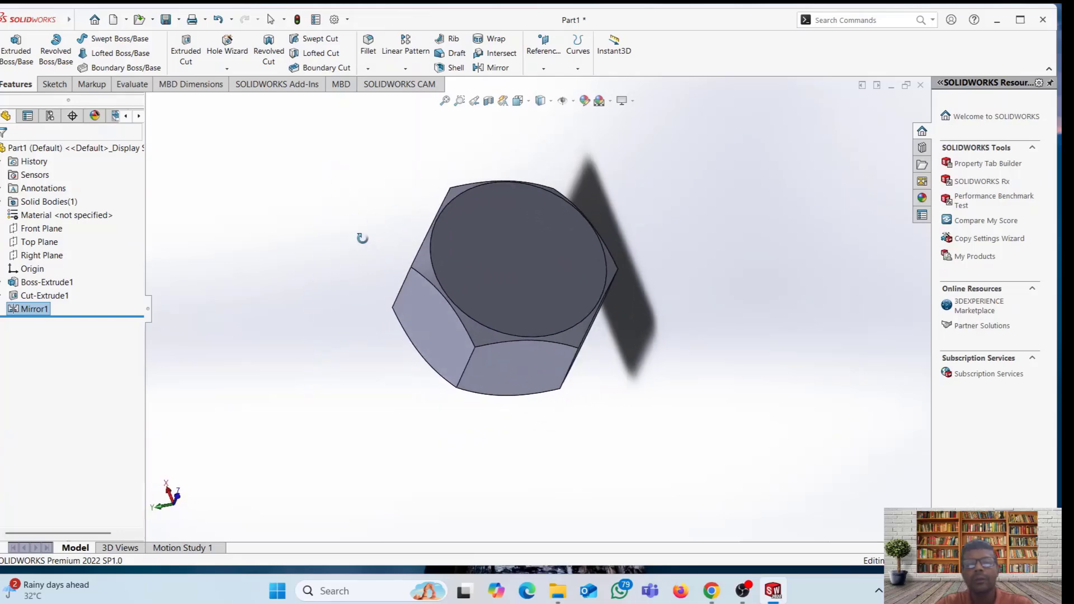
{"action": "left_click", "coordinate": [516, 273]}
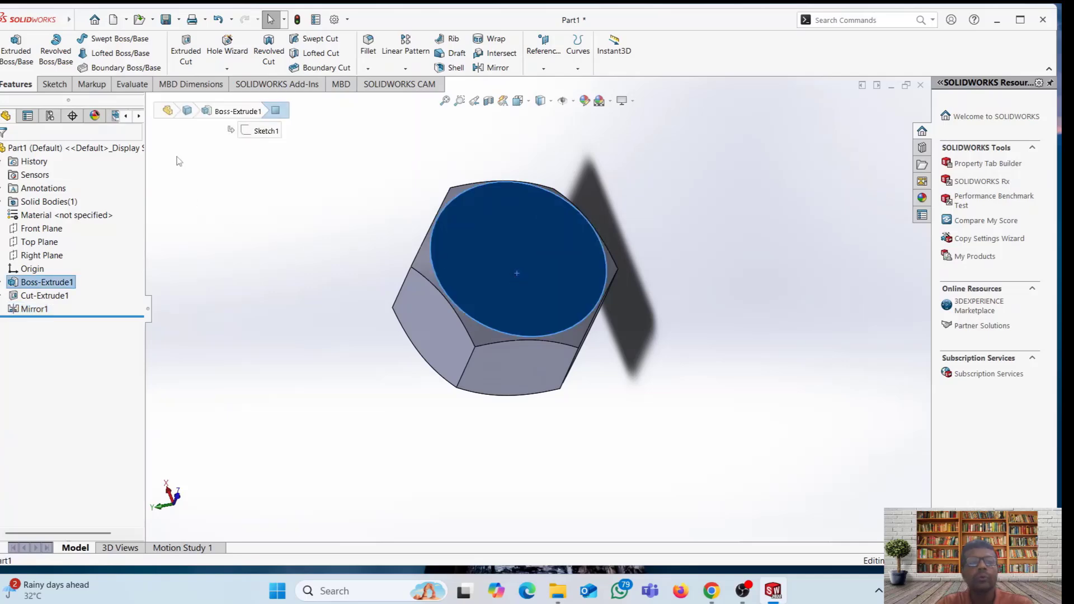
{"action": "left_click", "coordinate": [53, 84]}
{"action": "left_click", "coordinate": [9, 51]}
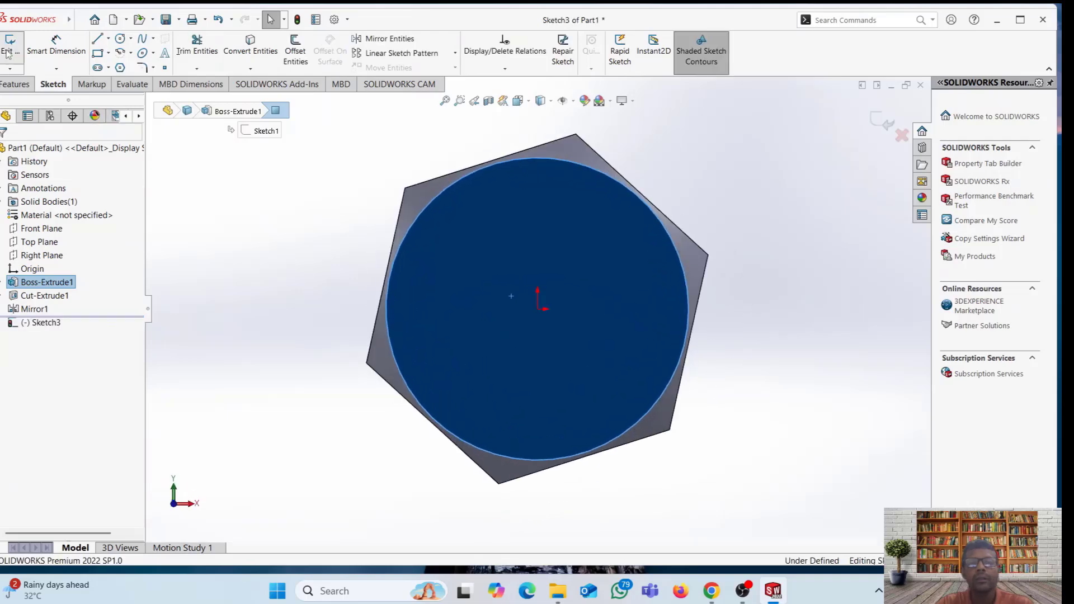
Sketch a circle centred on the origin with a radius of about 3.86 mm on the circular face
{"action": "left_click", "coordinate": [130, 39]}
{"action": "left_click", "coordinate": [143, 52]}
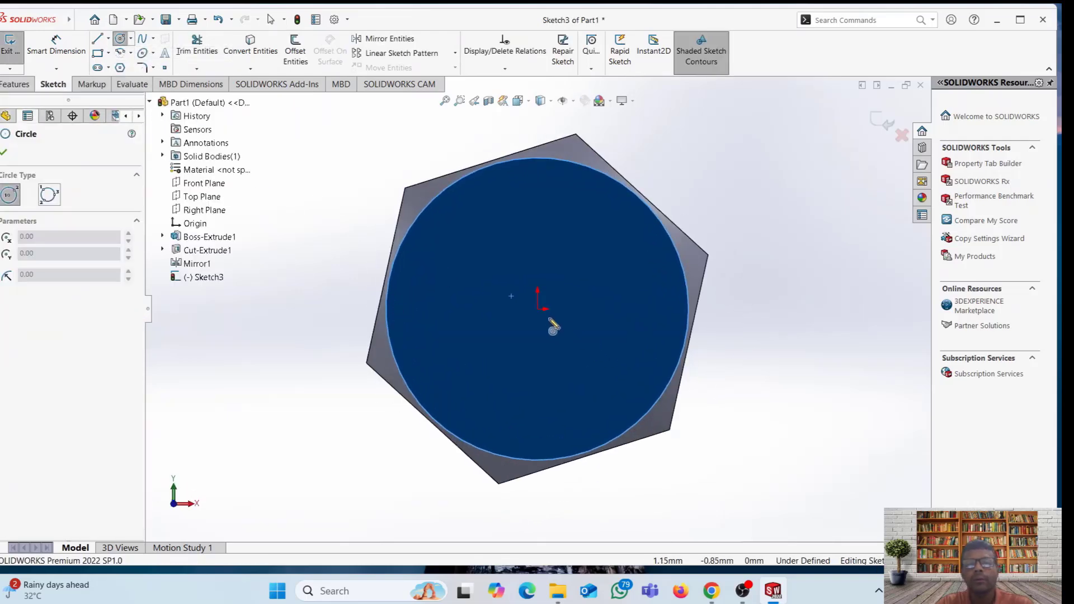
{"action": "left_click", "coordinate": [538, 308]}
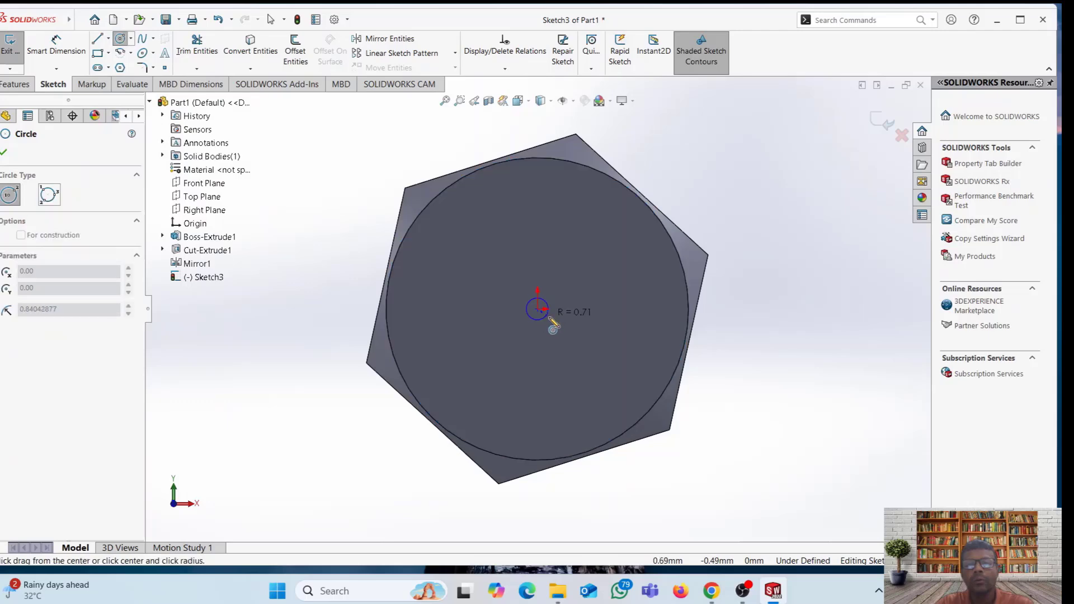
{"action": "left_click", "coordinate": [581, 352]}
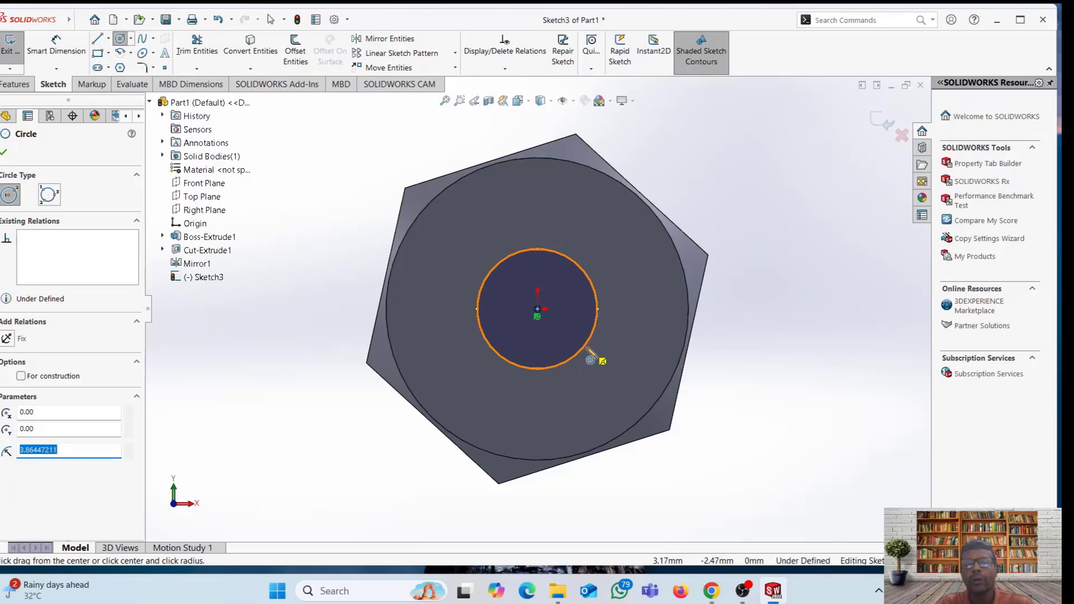
Dimension the new inner circle to a diameter of 15 mm
{"action": "left_click", "coordinate": [49, 53]}
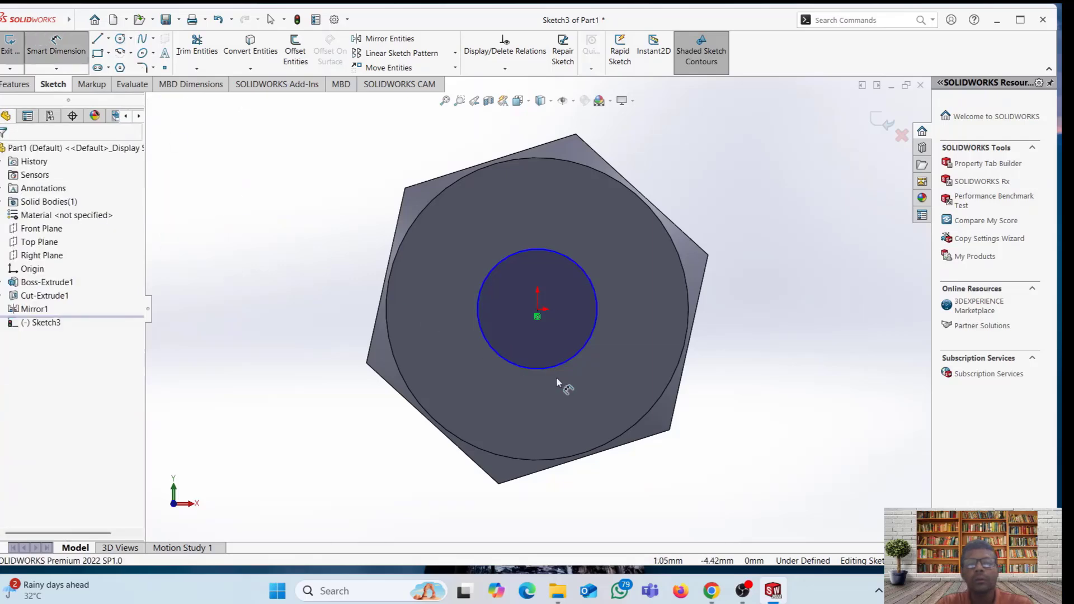
{"action": "left_click", "coordinate": [563, 365]}
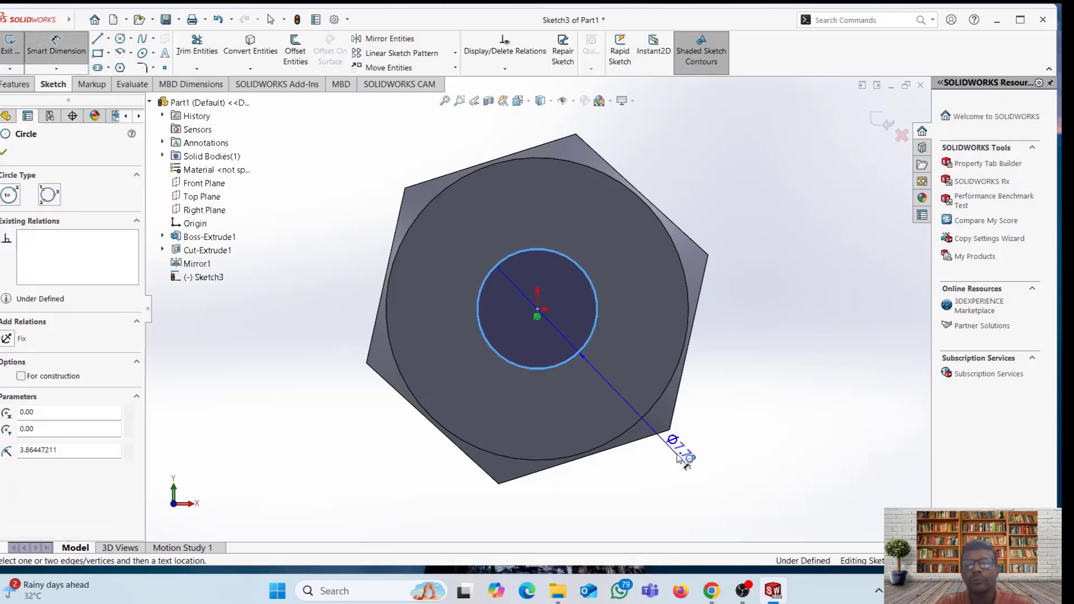
{"action": "left_click", "coordinate": [681, 460]}
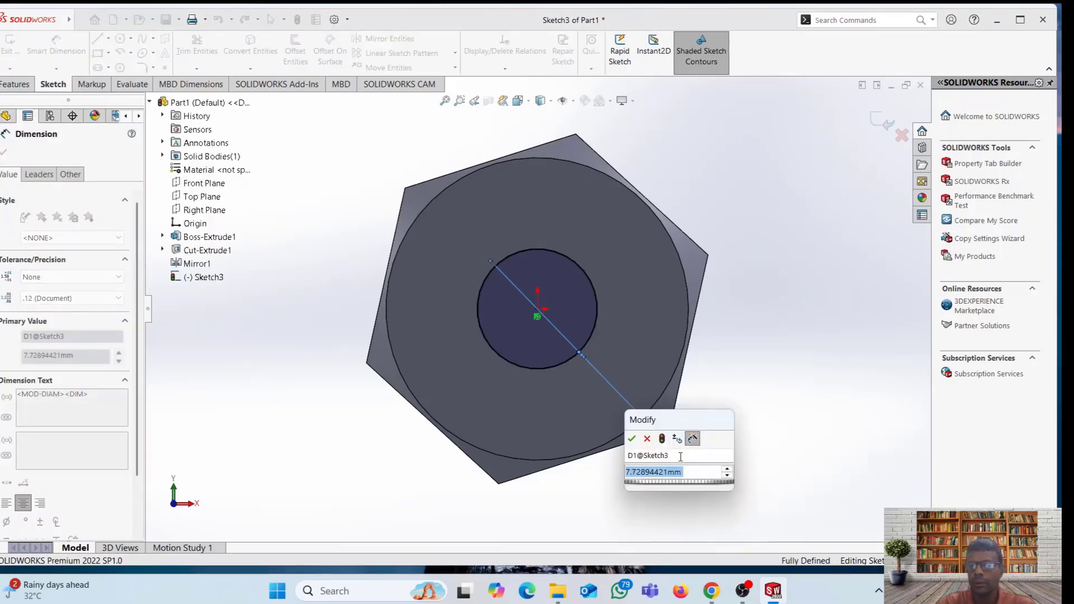
{"action": "type", "text": "15"}
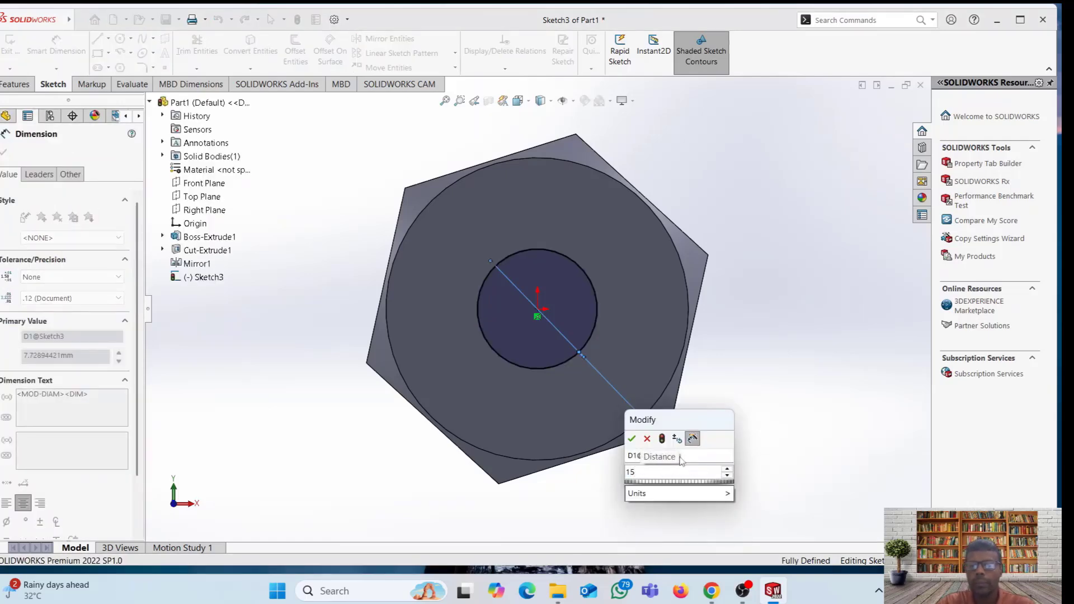
{"action": "key", "text": "Return"}
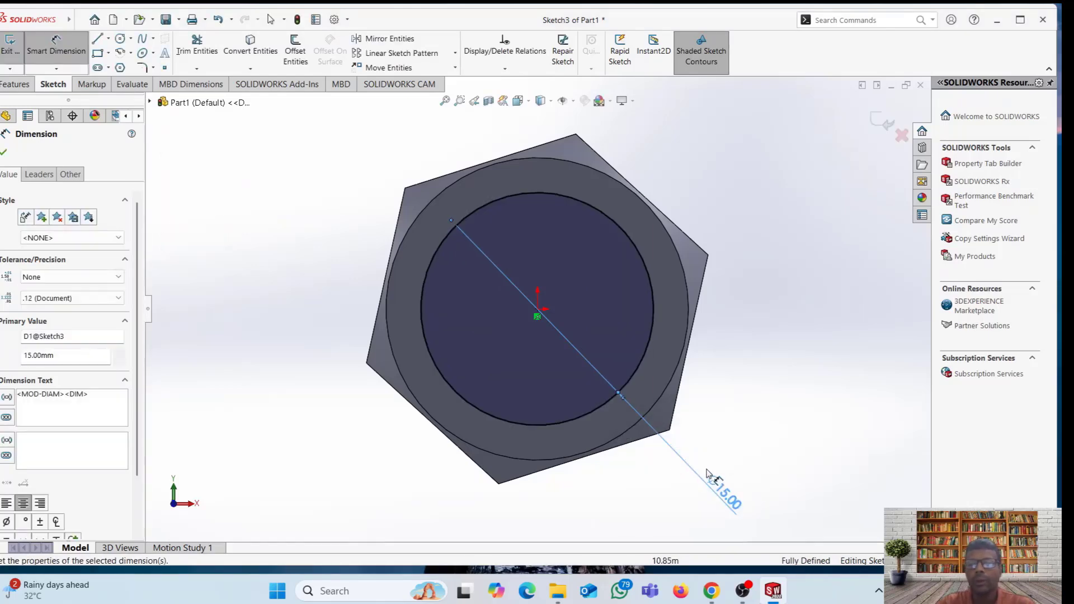
Change the inner circle's diameter to 10 mm and finish dimensioning
{"action": "double_click", "coordinate": [728, 499]}
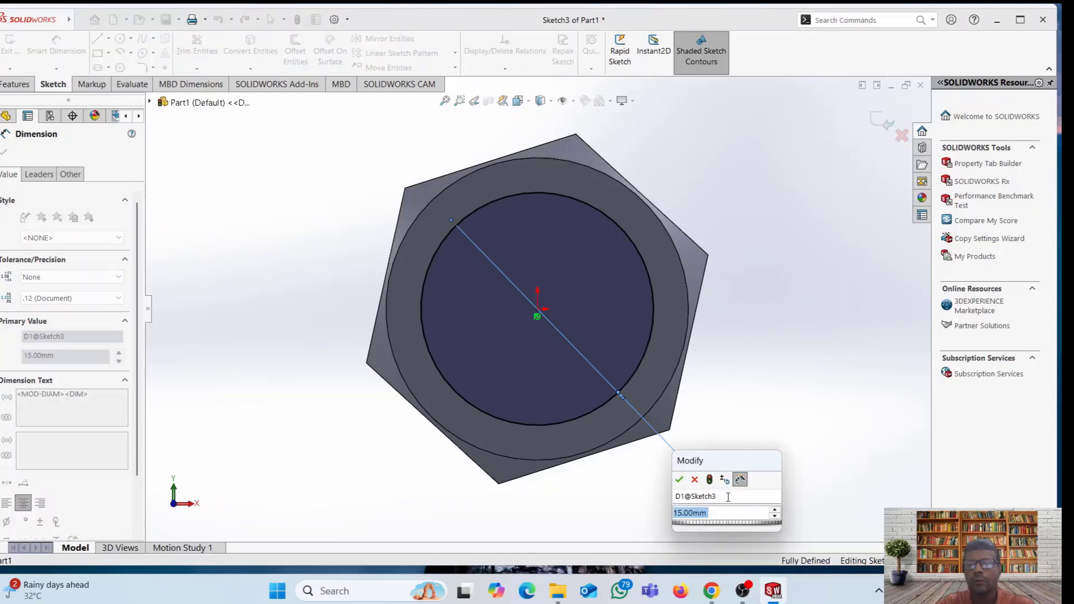
{"action": "type", "text": "10"}
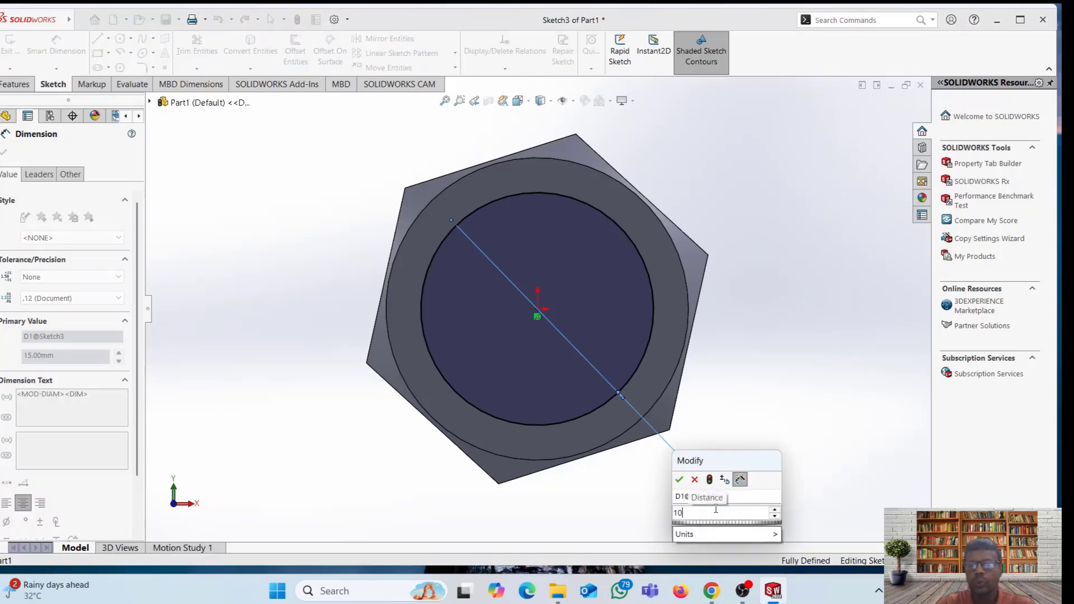
{"action": "key", "text": "Return"}
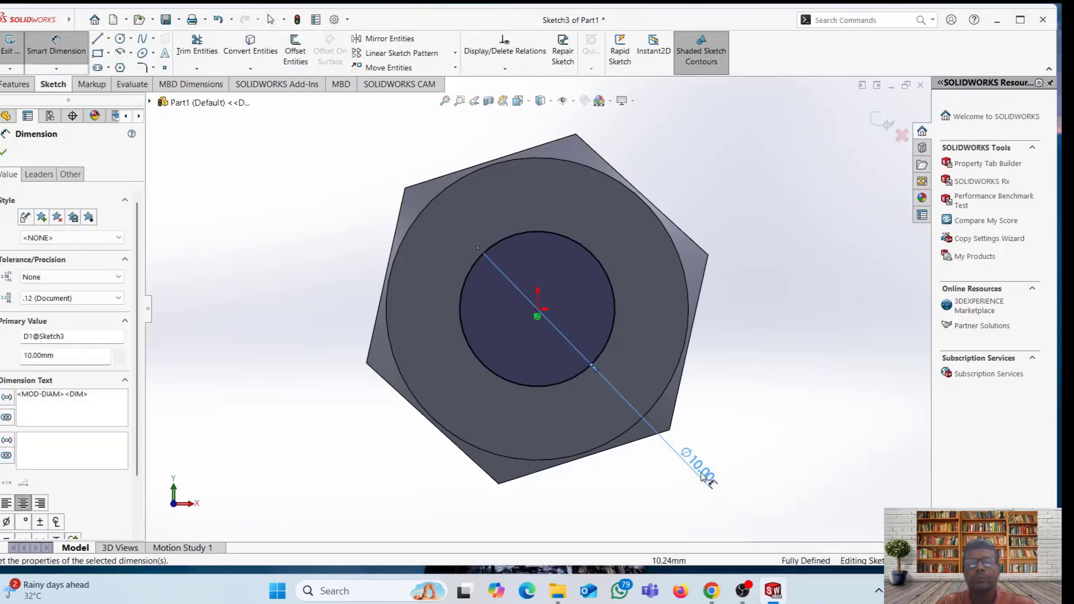
{"action": "left_click", "coordinate": [3, 151]}
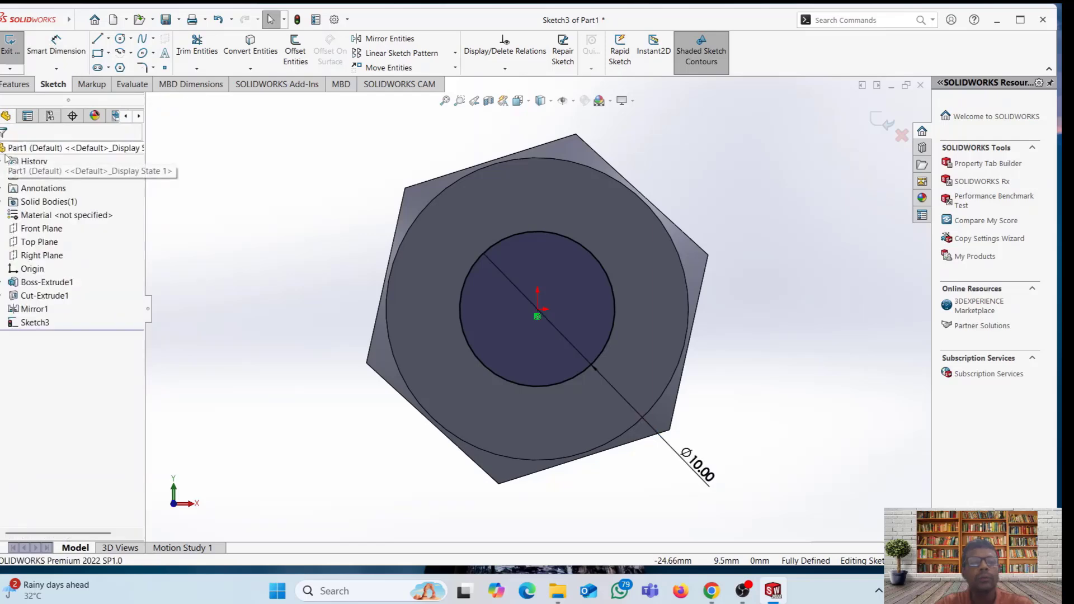
Begin a mid-plane boss extrusion of the 10 mm circle, trying depths of 25 mm and 40 mm
{"action": "left_click", "coordinate": [17, 83]}
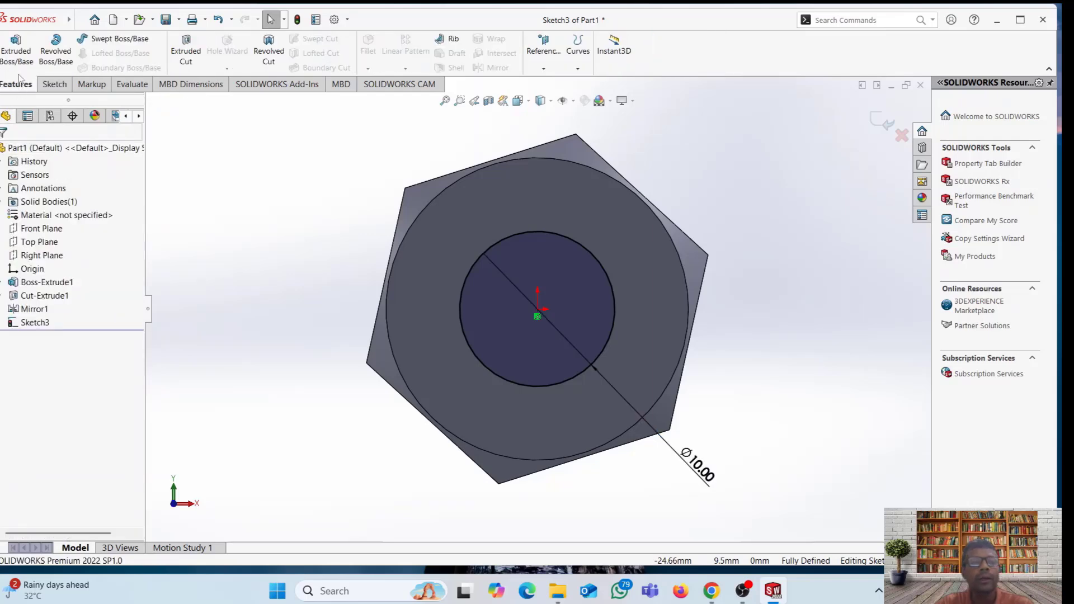
{"action": "left_click", "coordinate": [17, 49]}
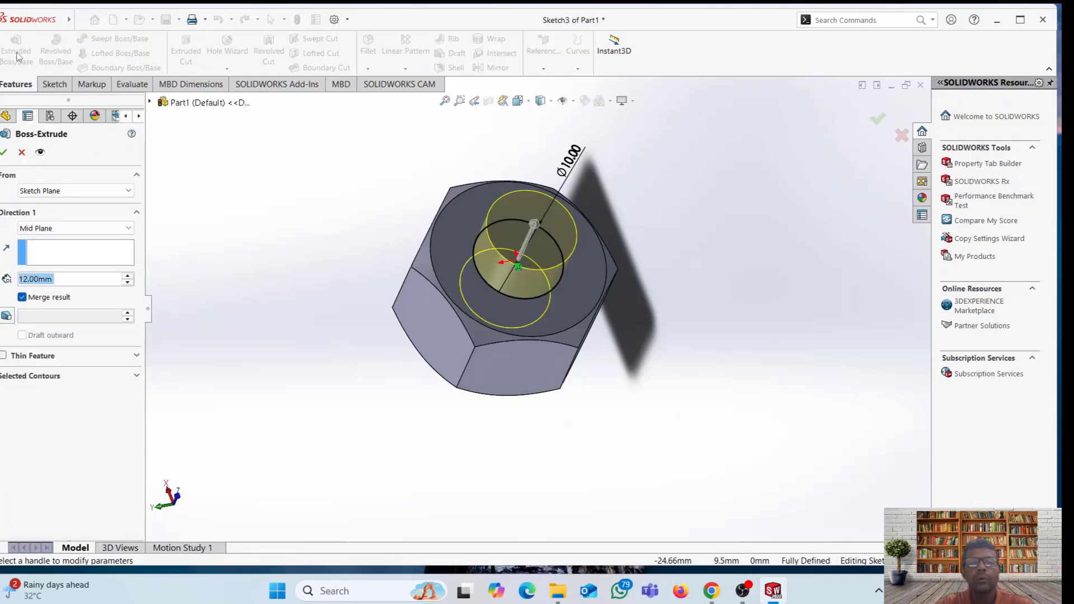
{"action": "mouse_move", "coordinate": [253, 320]}
{"action": "middle_mouse_down"}
{"action": "mouse_move", "coordinate": [286, 290]}
{"action": "mouse_move", "coordinate": [265, 304]}
{"action": "middle_mouse_up"}
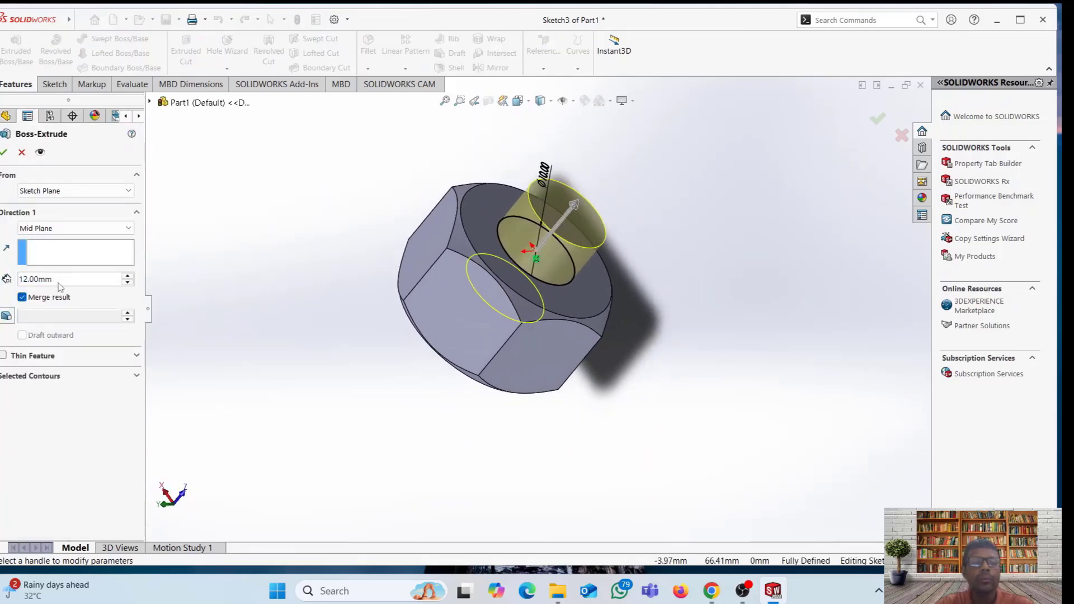
{"action": "left_click_drag", "start_coordinate": [52, 279], "coordinate": [23, 279]}
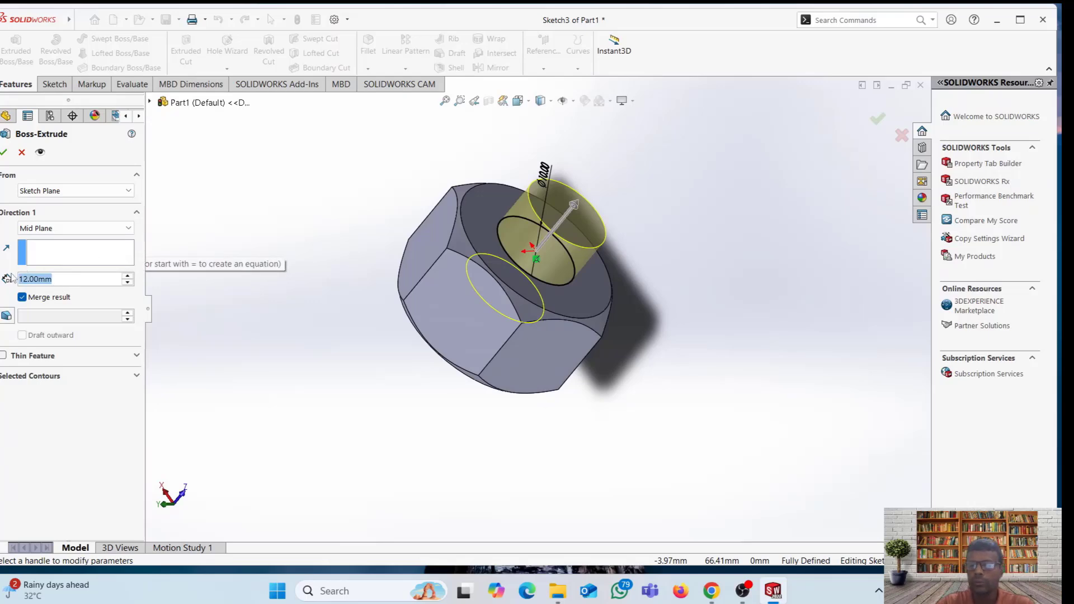
{"action": "type", "text": "3"}
{"action": "key", "text": "BackSpace"}
{"action": "type", "text": "25"}
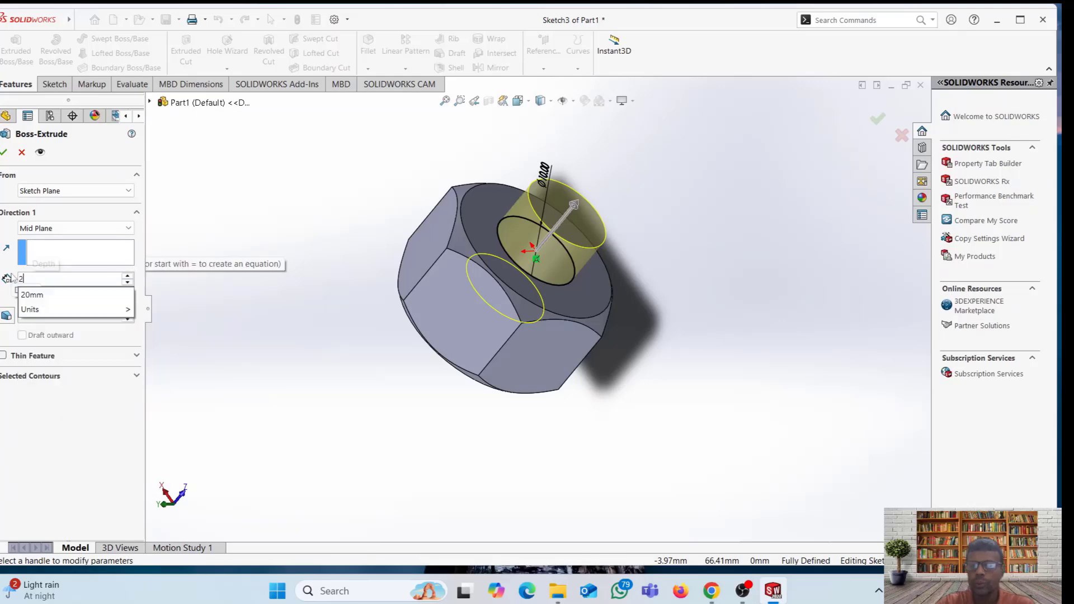
{"action": "key", "text": "Return"}
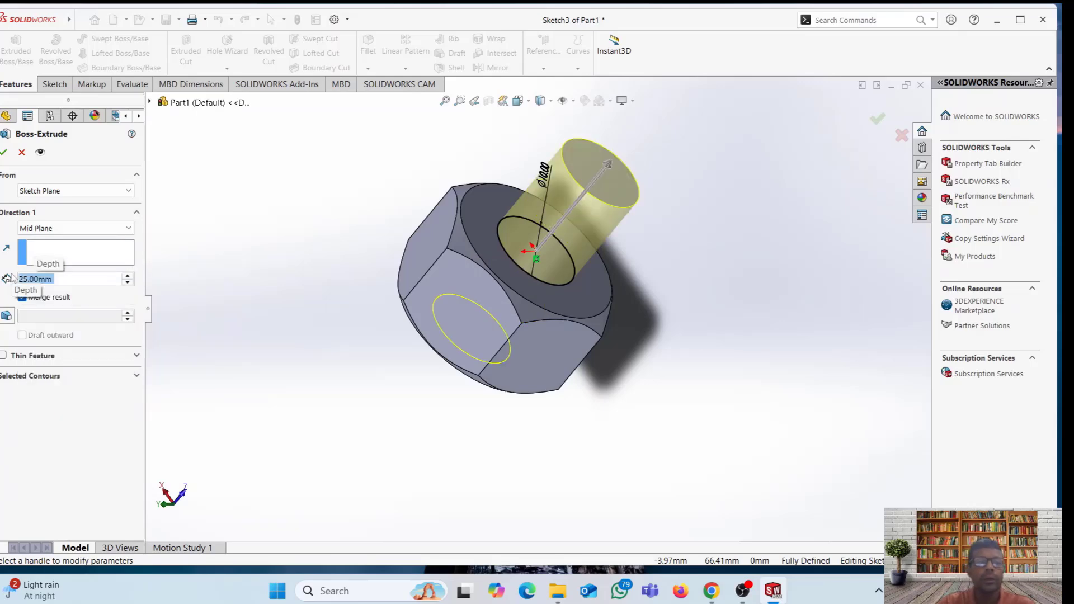
{"action": "type", "text": "40"}
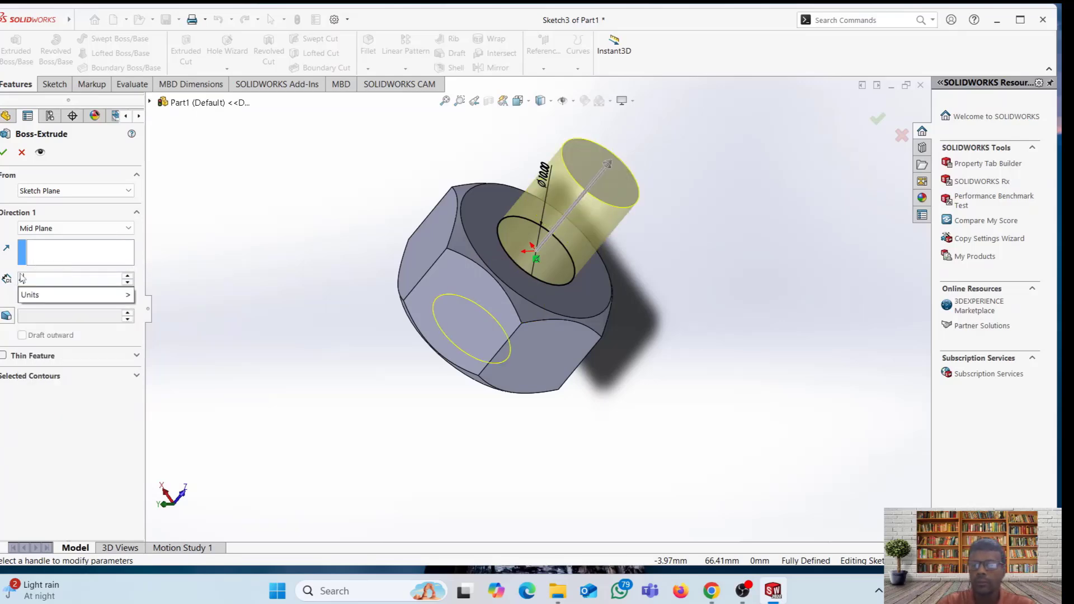
{"action": "key", "text": "Return"}
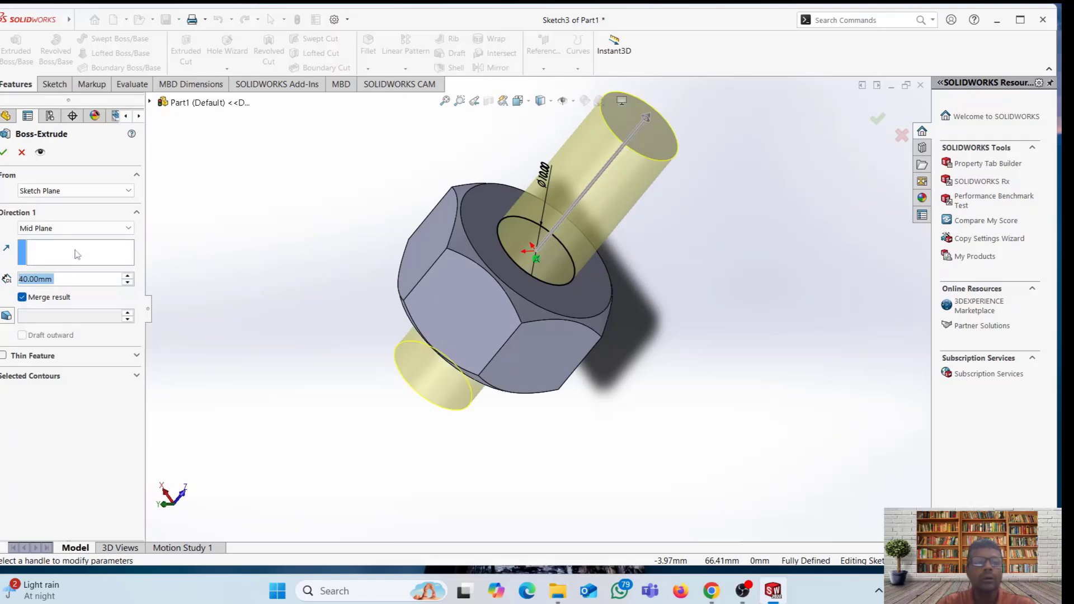
Make the circle's extrusion Blind, try a 20 mm depth, and complete the shank at 30 mm
{"action": "left_click", "coordinate": [70, 229]}
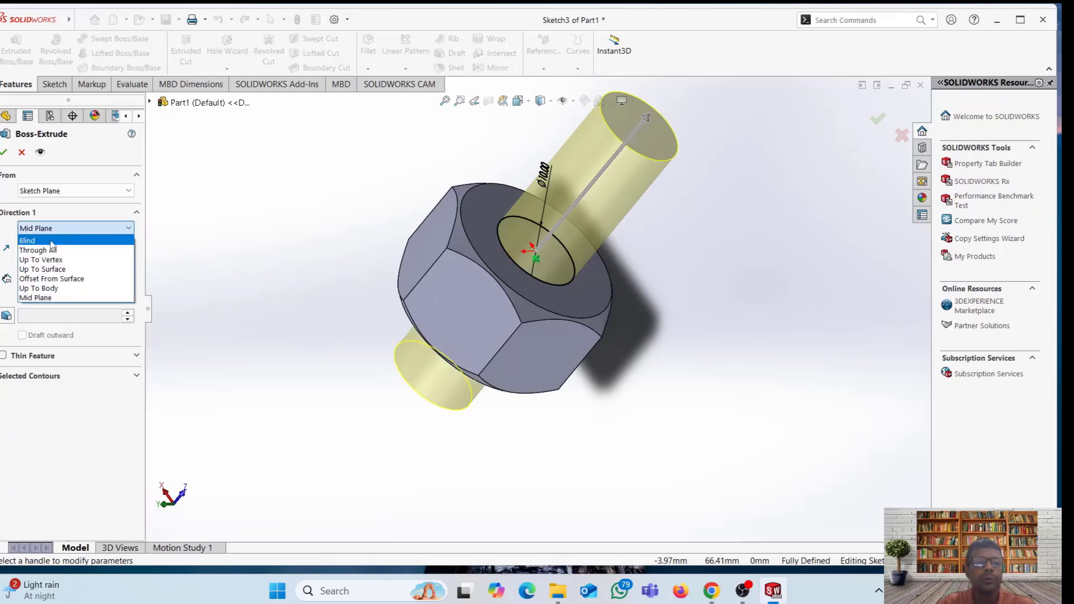
{"action": "left_click", "coordinate": [70, 240]}
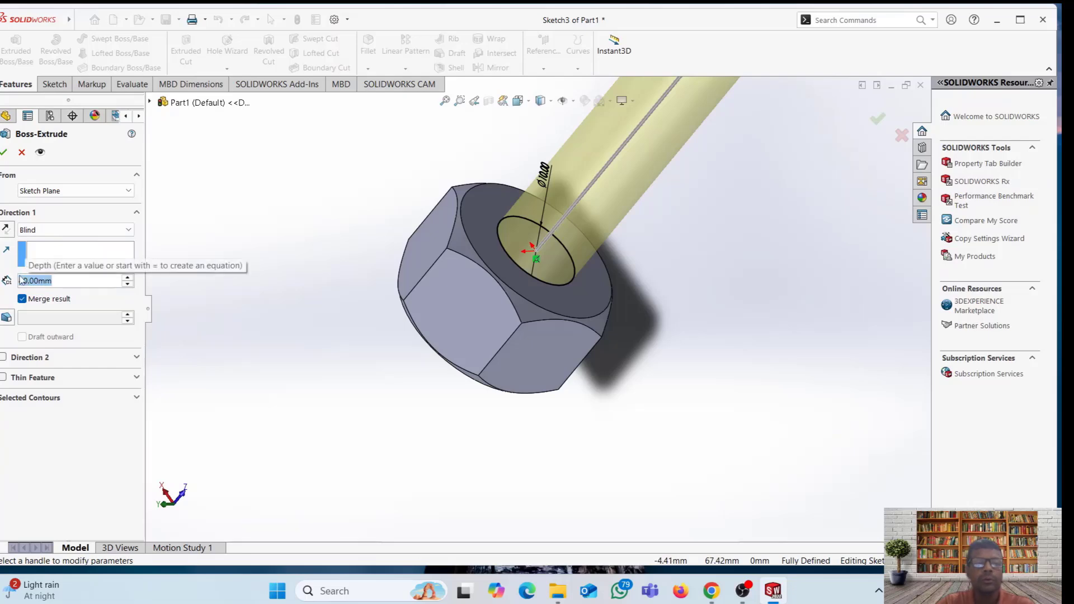
{"action": "type", "text": "20"}
{"action": "key", "text": "Return"}
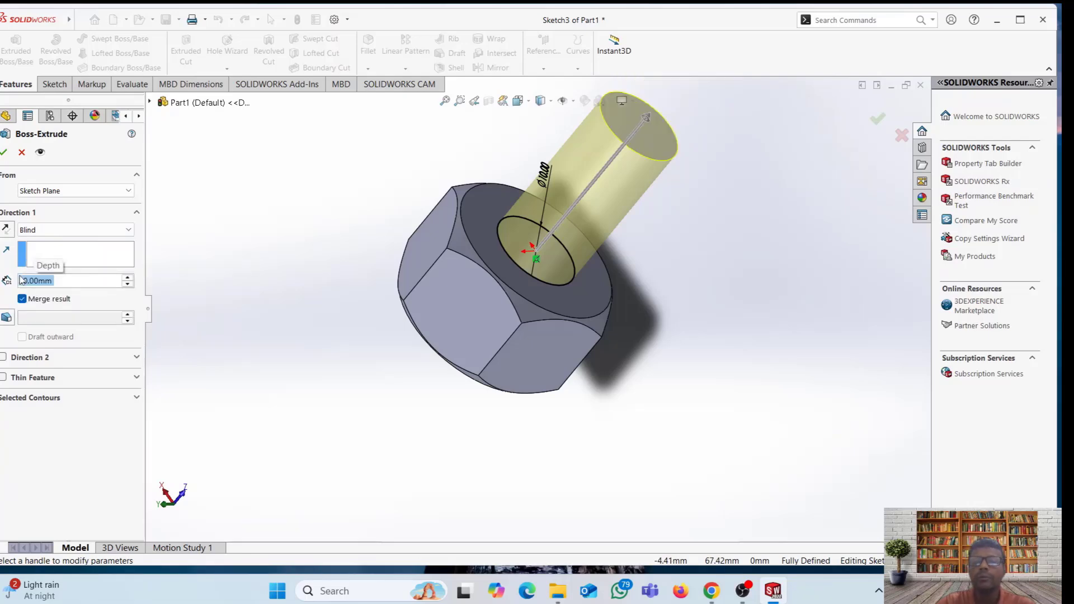
{"action": "type", "text": "30"}
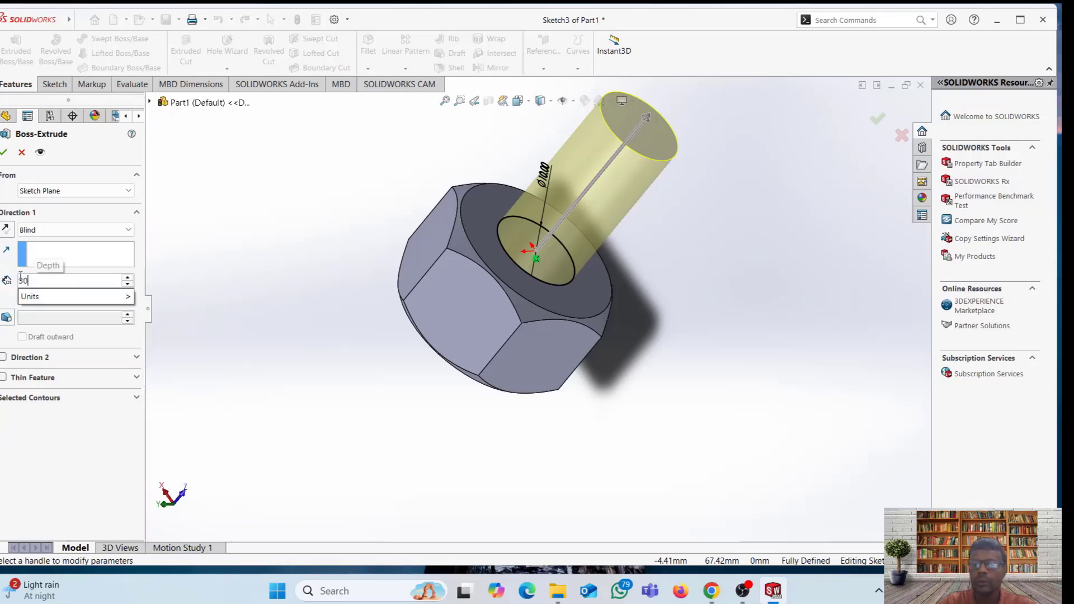
{"action": "key", "text": "Return"}
{"action": "middle_click_drag", "start_coordinate": [275, 350], "coordinate": [270, 376]}
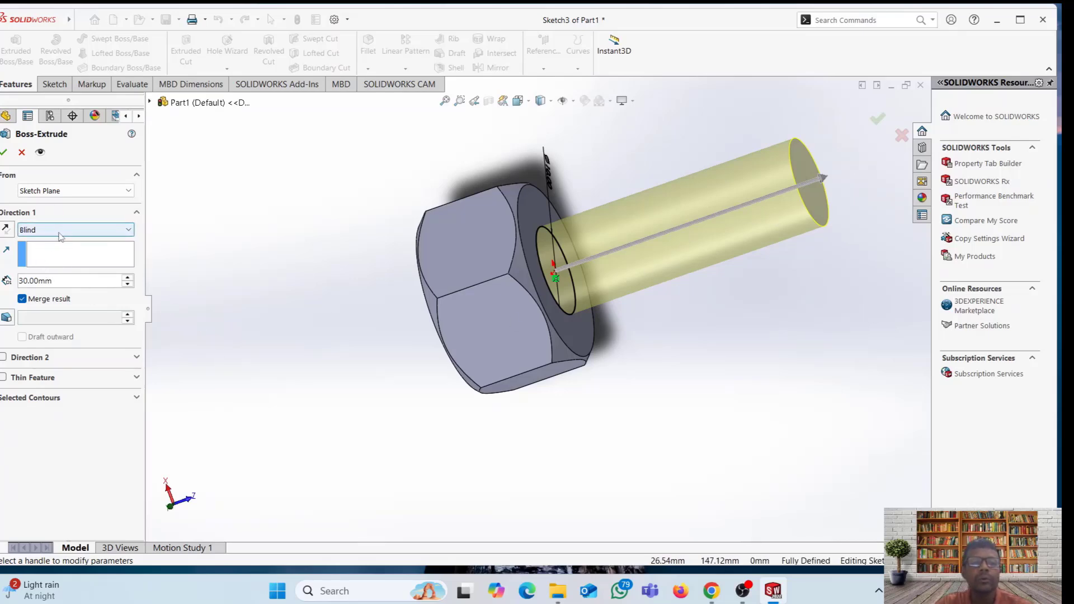
{"action": "left_click", "coordinate": [4, 154]}
Chamfer the free end face of the shank with a 1.3 mm distance at 45 degrees
{"action": "middle_click_drag", "start_coordinate": [274, 314], "coordinate": [258, 184]}
{"action": "middle_click_drag", "start_coordinate": [485, 336], "coordinate": [417, 254]}
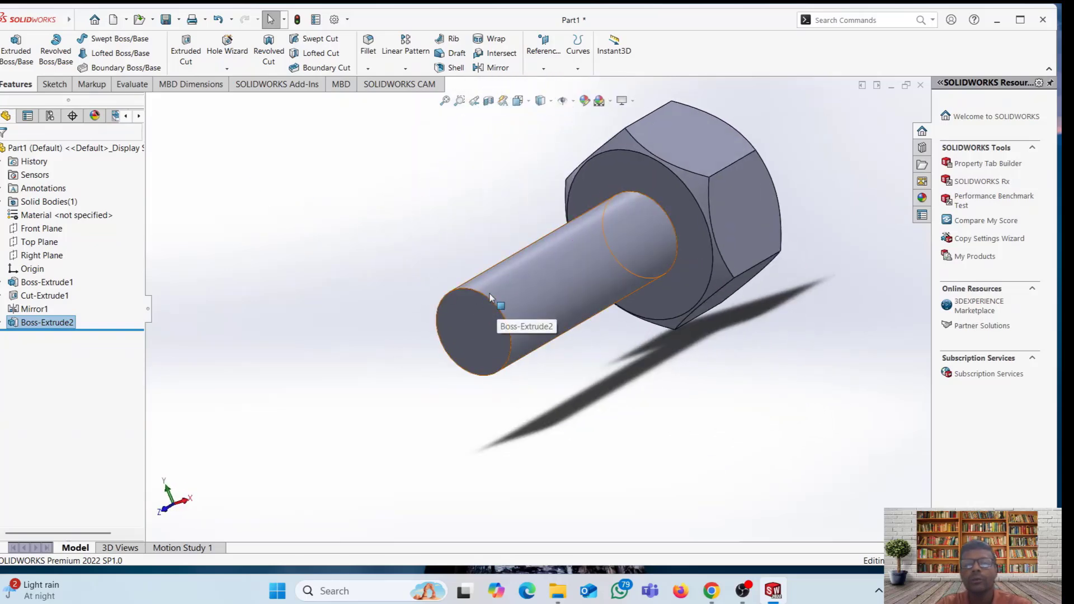
{"action": "left_click", "coordinate": [470, 324]}
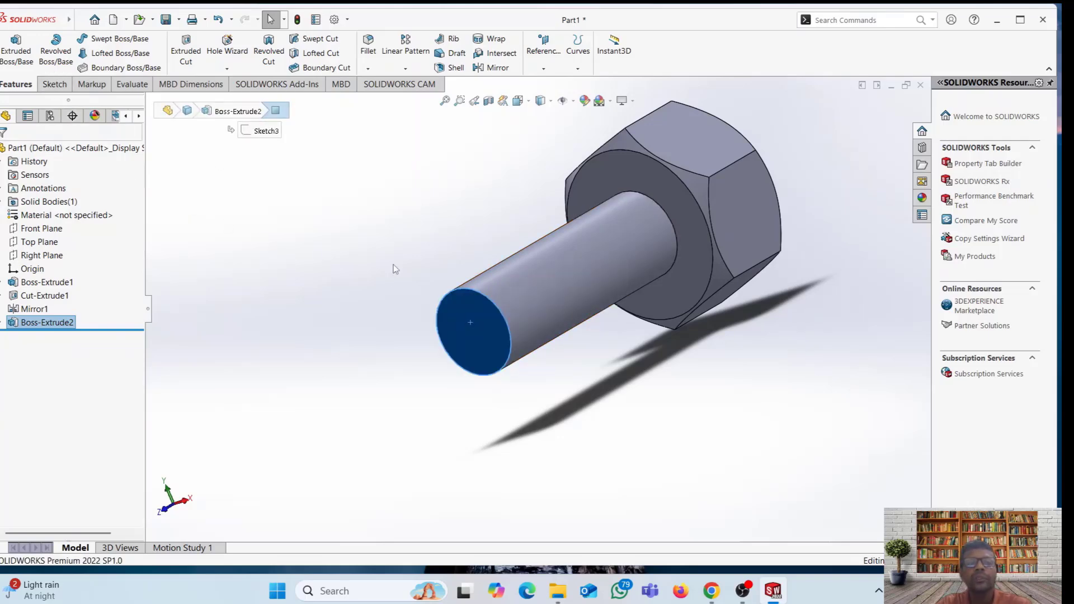
{"action": "left_click", "coordinate": [368, 68]}
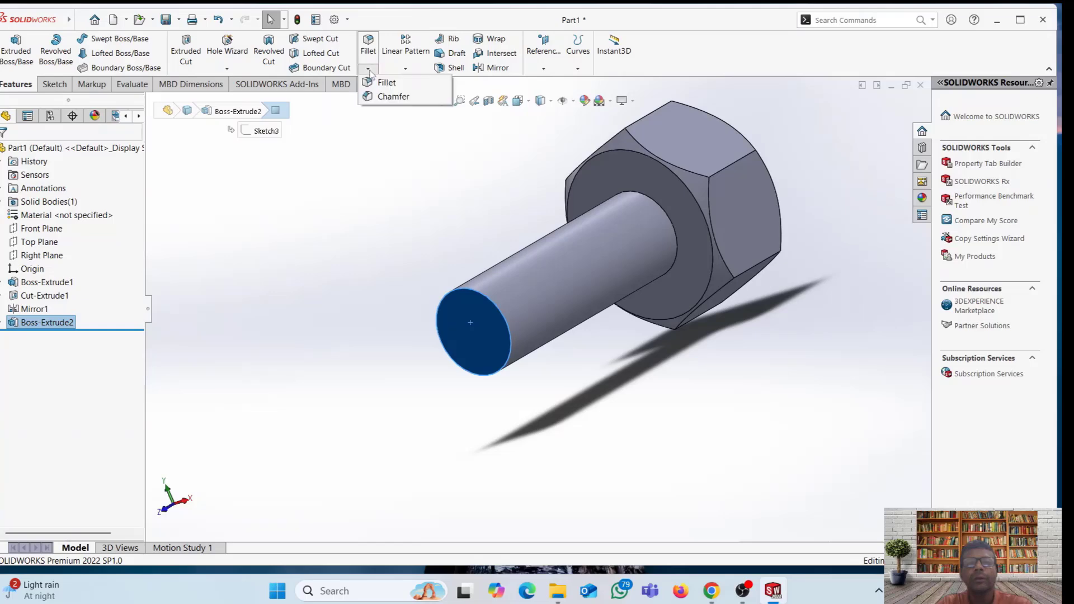
{"action": "left_click", "coordinate": [391, 96]}
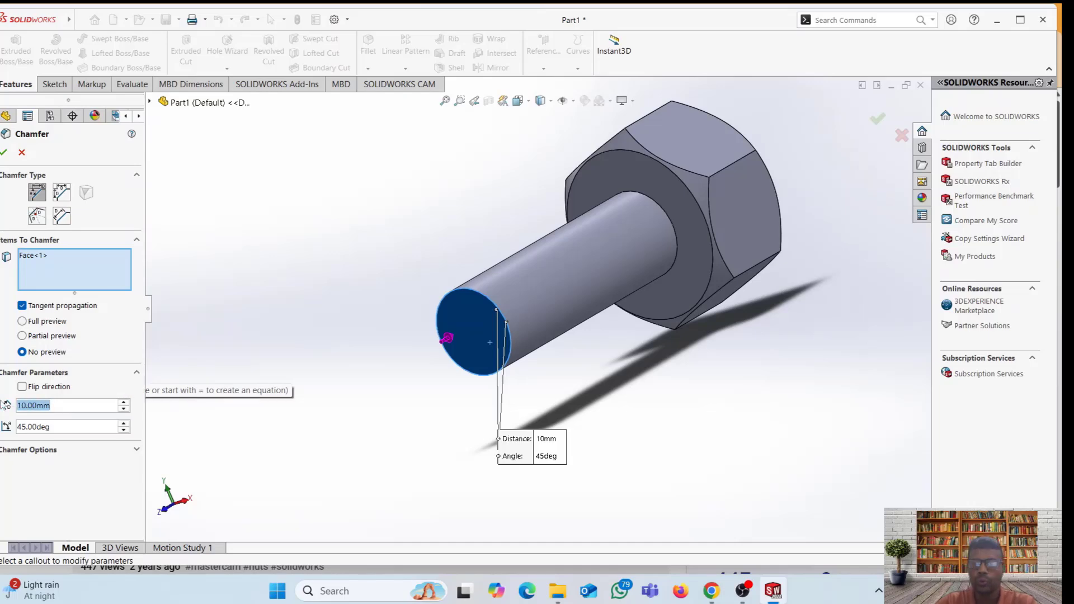
{"action": "type", "text": "1.2"}
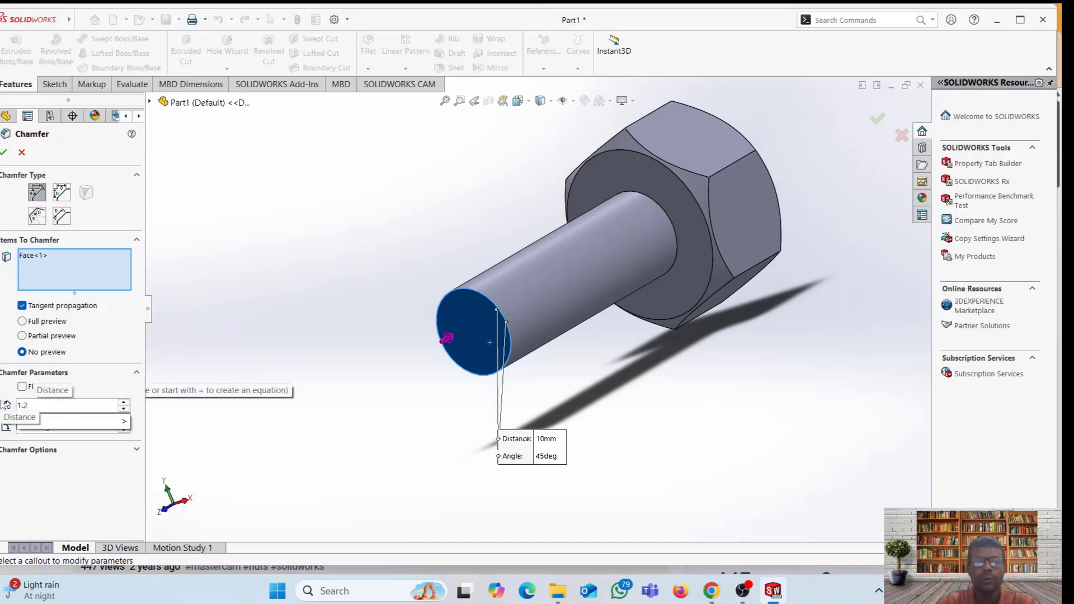
{"action": "key", "text": "BackSpace"}
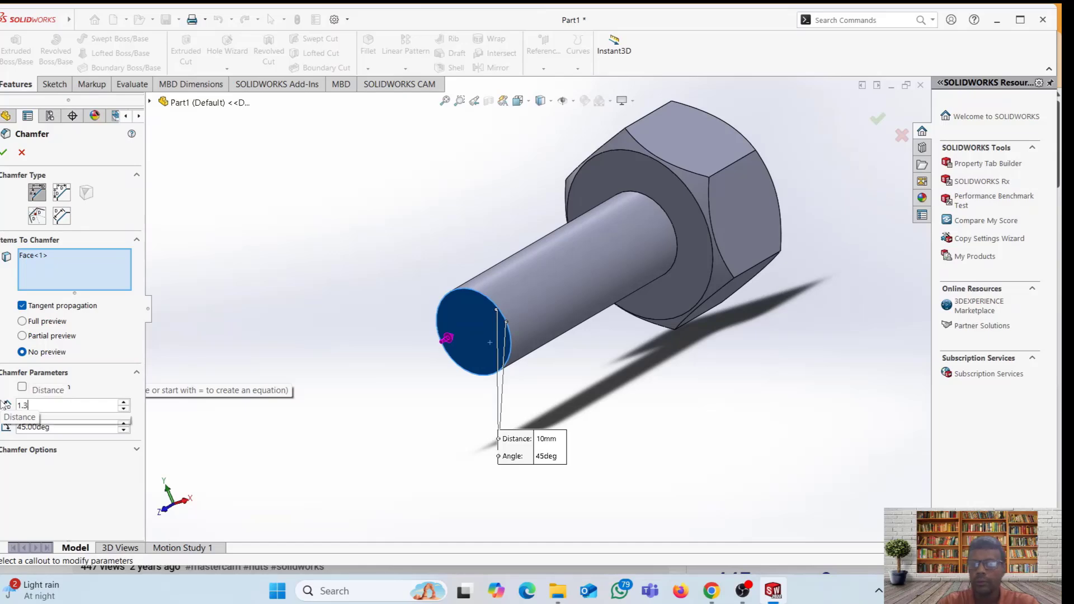
{"action": "type", "text": "3"}
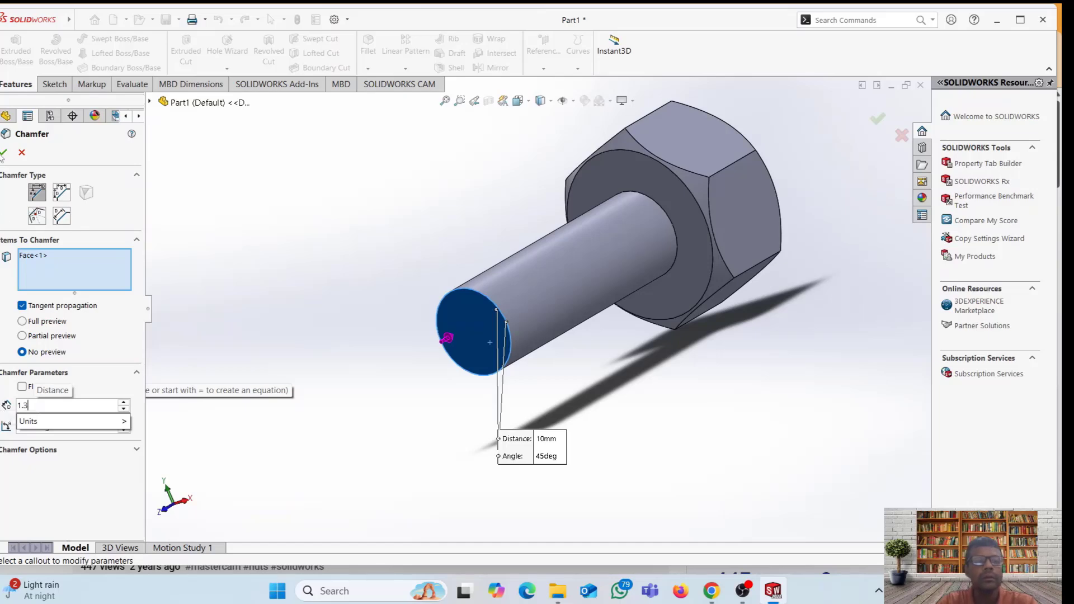
{"action": "key", "text": "Return"}
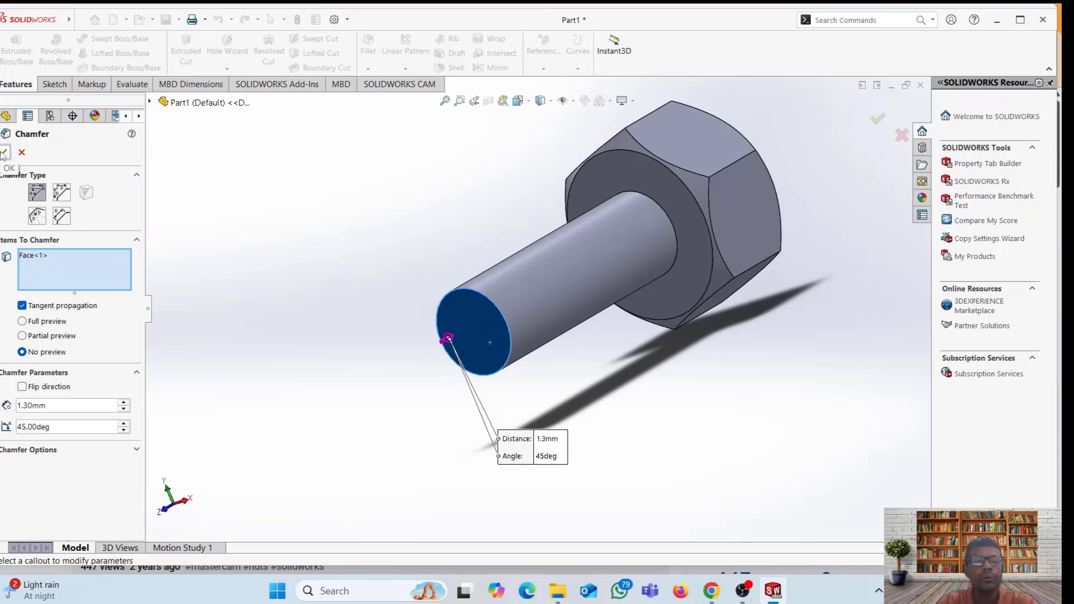
{"action": "left_click", "coordinate": [3, 152]}
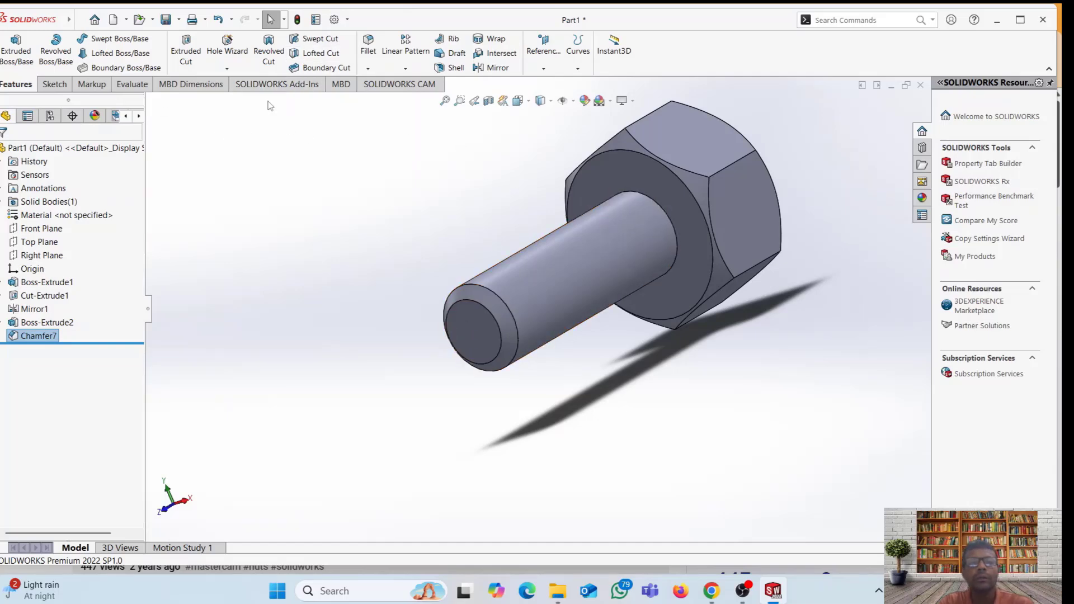
Start a Thread feature on the circular edge where the shank meets the hexagonal head
{"action": "left_click", "coordinate": [226, 69]}
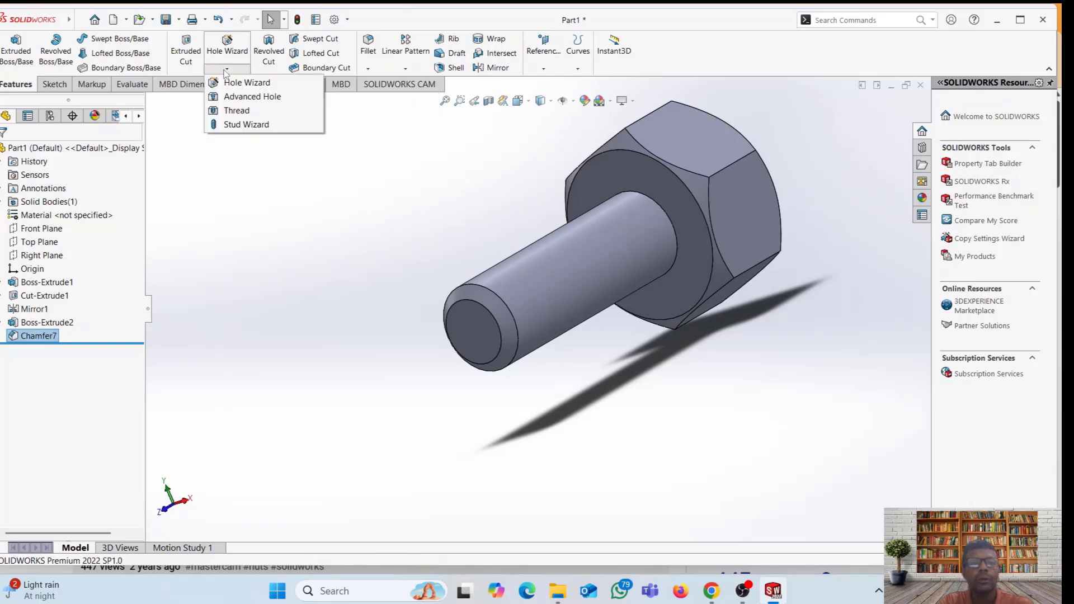
{"action": "left_click", "coordinate": [237, 111]}
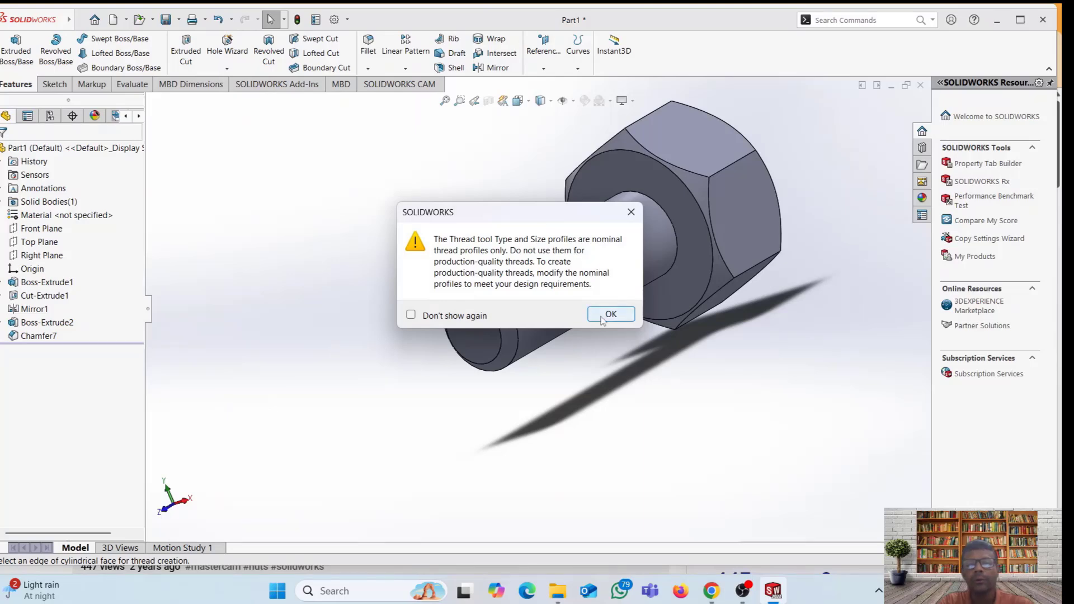
{"action": "left_click", "coordinate": [609, 314]}
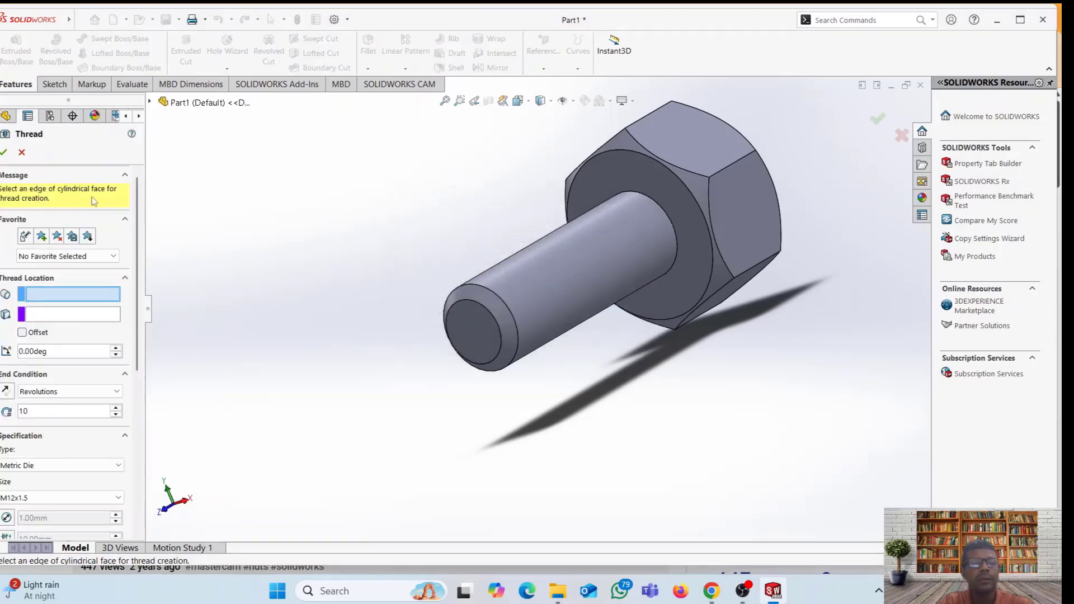
{"action": "left_click", "coordinate": [674, 229]}
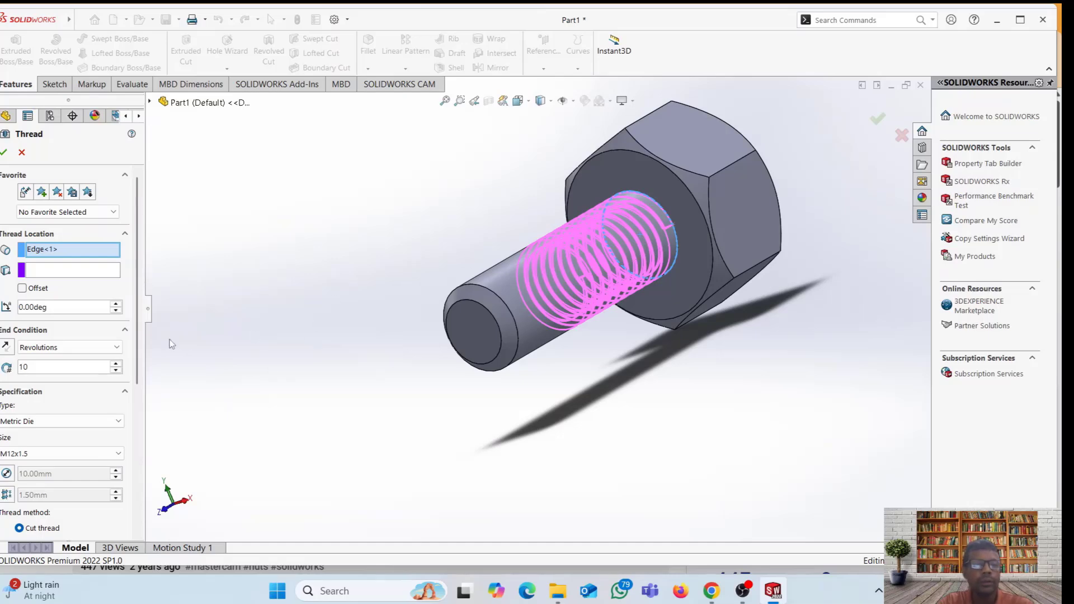
Specify the thread as type Metric Die with size M12x1.5
{"action": "left_click", "coordinate": [118, 424]}
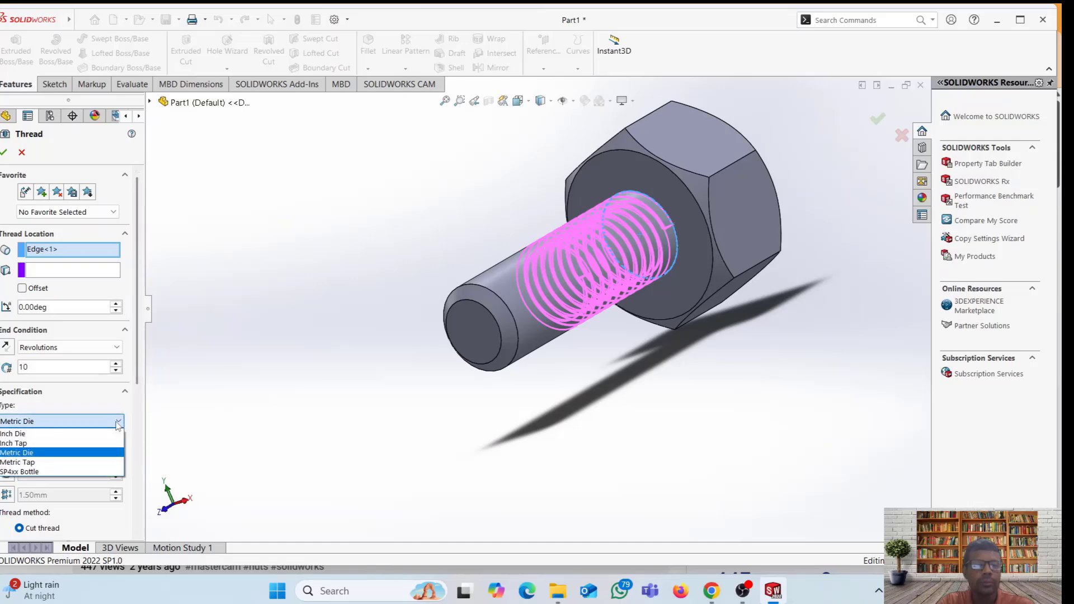
{"action": "left_click", "coordinate": [56, 453]}
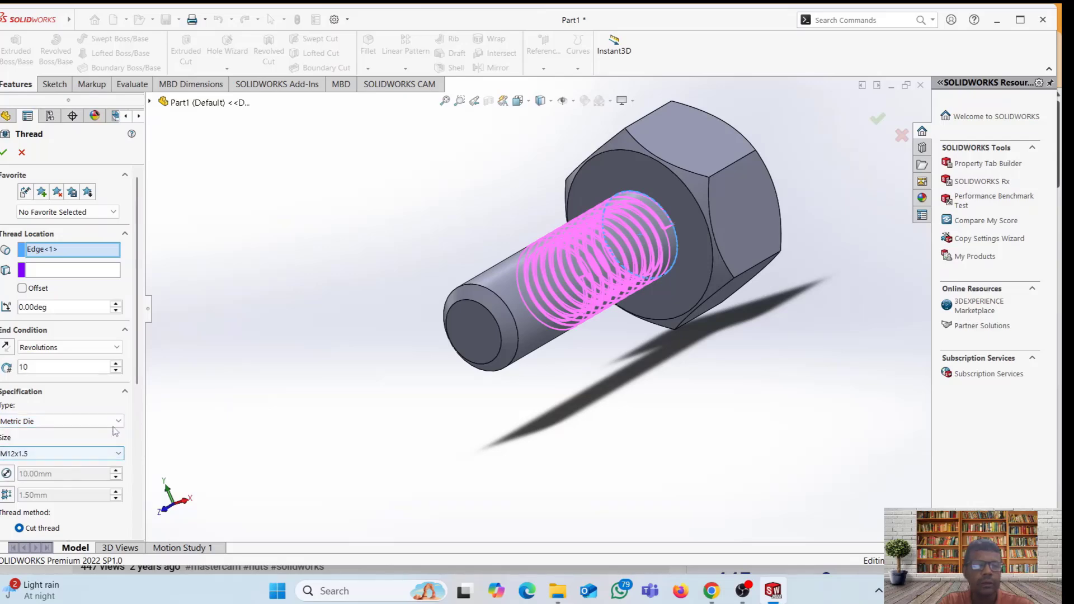
{"action": "left_click", "coordinate": [113, 457]}
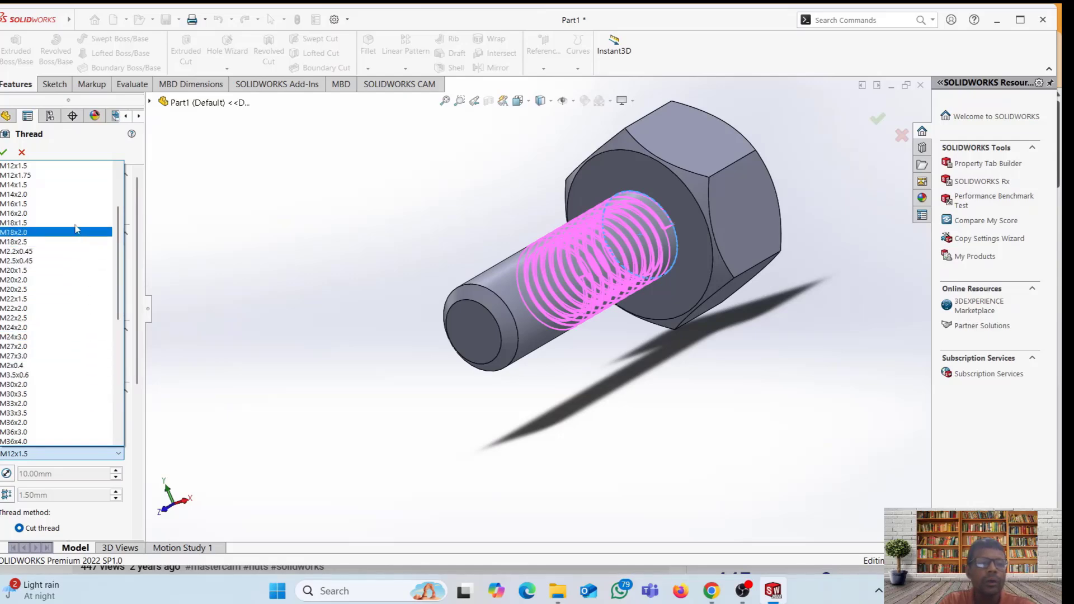
{"action": "left_click", "coordinate": [63, 166]}
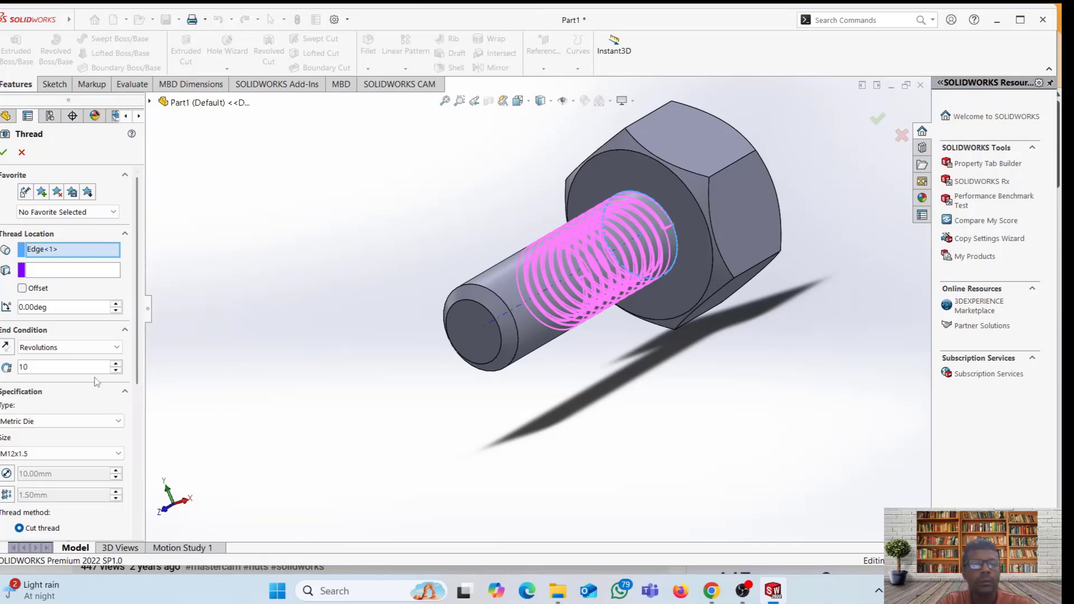
Adjust the thread's number of revolutions, trying 30 and 25 before settling on 20
{"action": "double_click", "coordinate": [23, 367]}
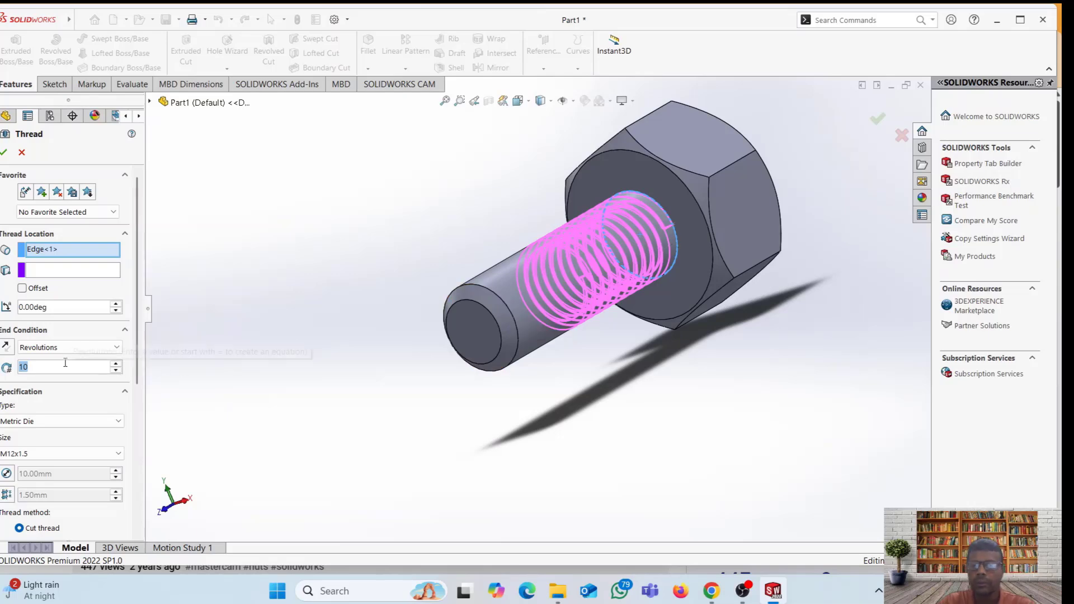
{"action": "type", "text": "30"}
{"action": "key", "text": "Return"}
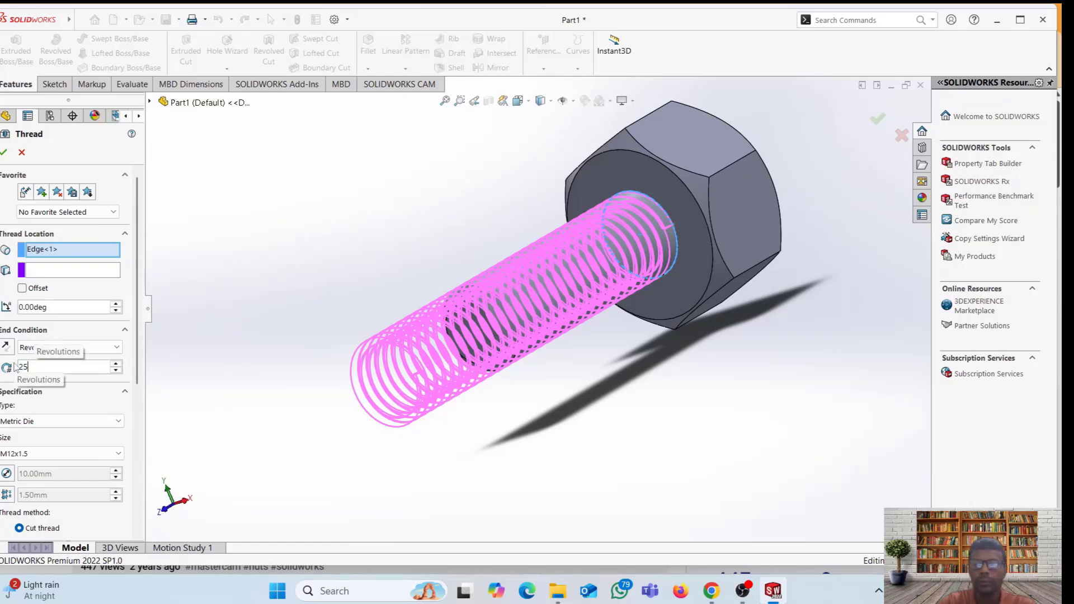
{"action": "type", "text": "25"}
{"action": "key", "text": "Return"}
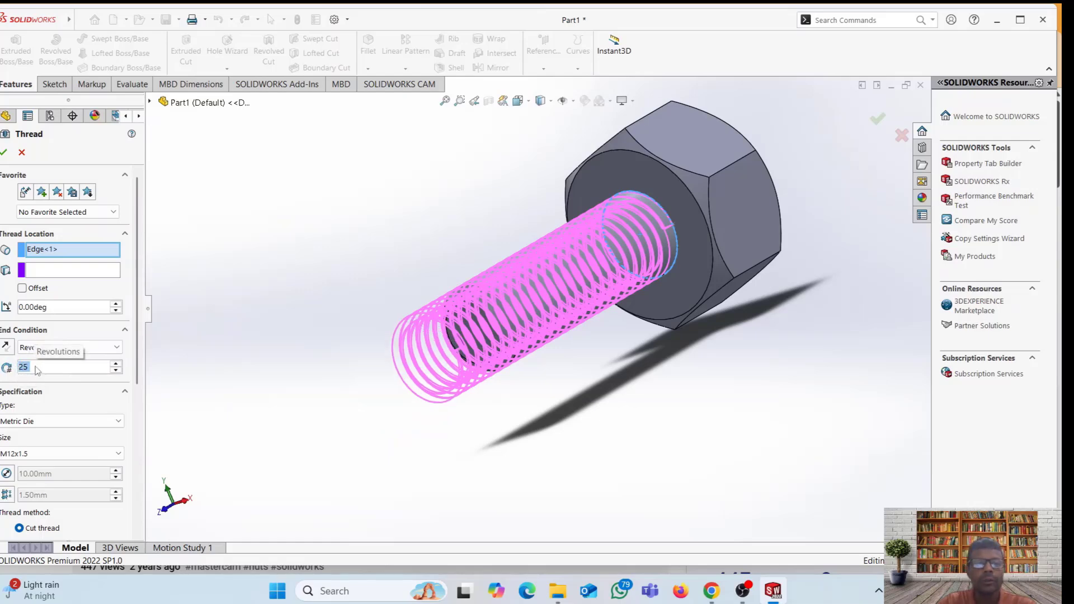
{"action": "left_click", "coordinate": [35, 366]}
{"action": "key", "text": "BackSpace"}
{"action": "type", "text": "0"}
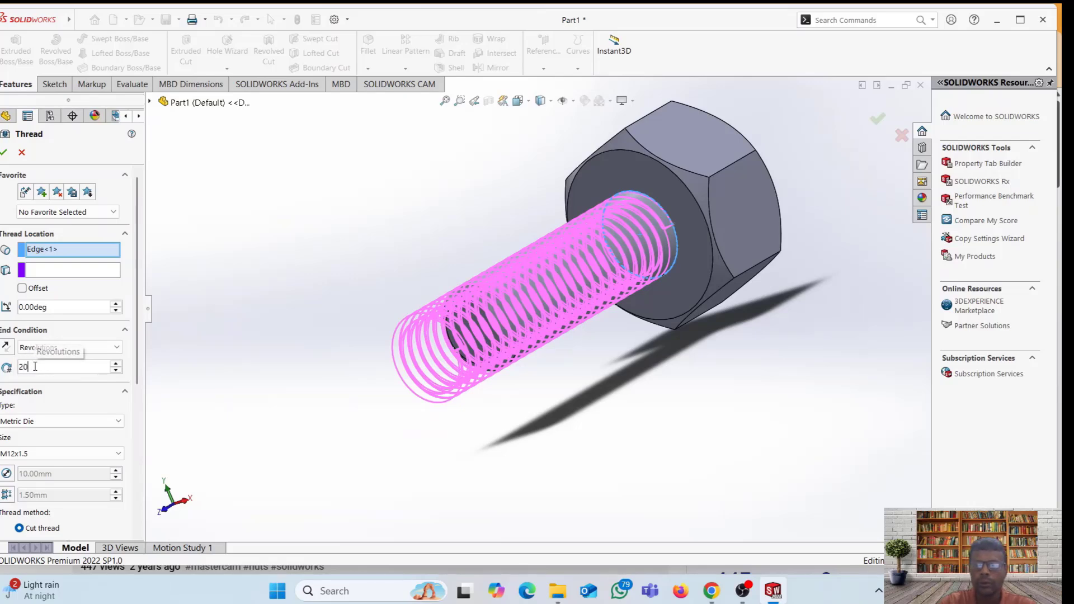
{"action": "key", "text": "Return"}
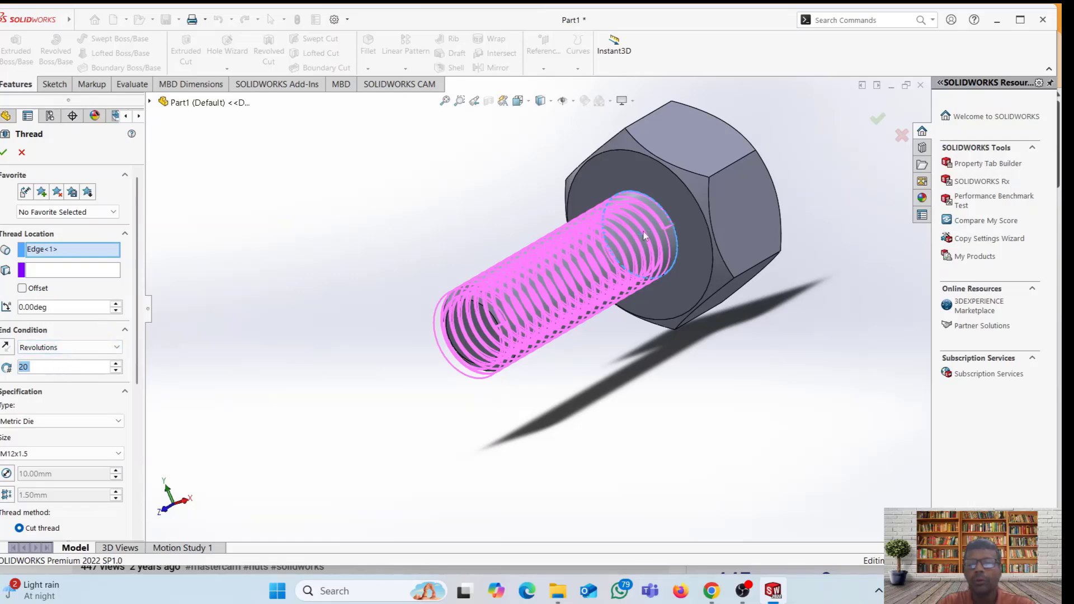
Offset the thread's start 5 mm from the selected edge and finish the Thread feature
{"action": "left_click", "coordinate": [22, 288]}
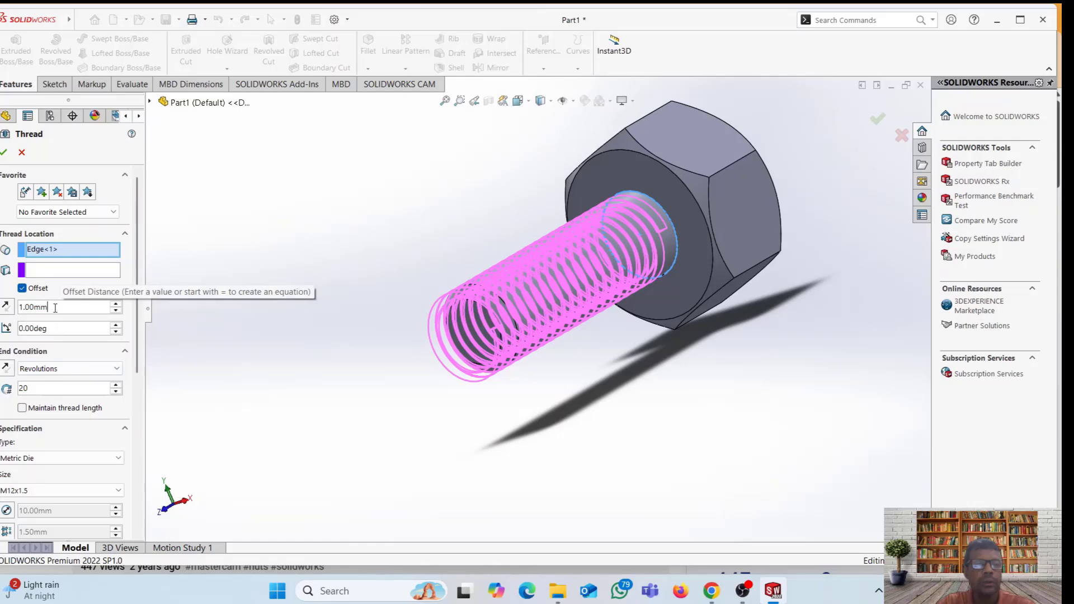
{"action": "type", "text": "5"}
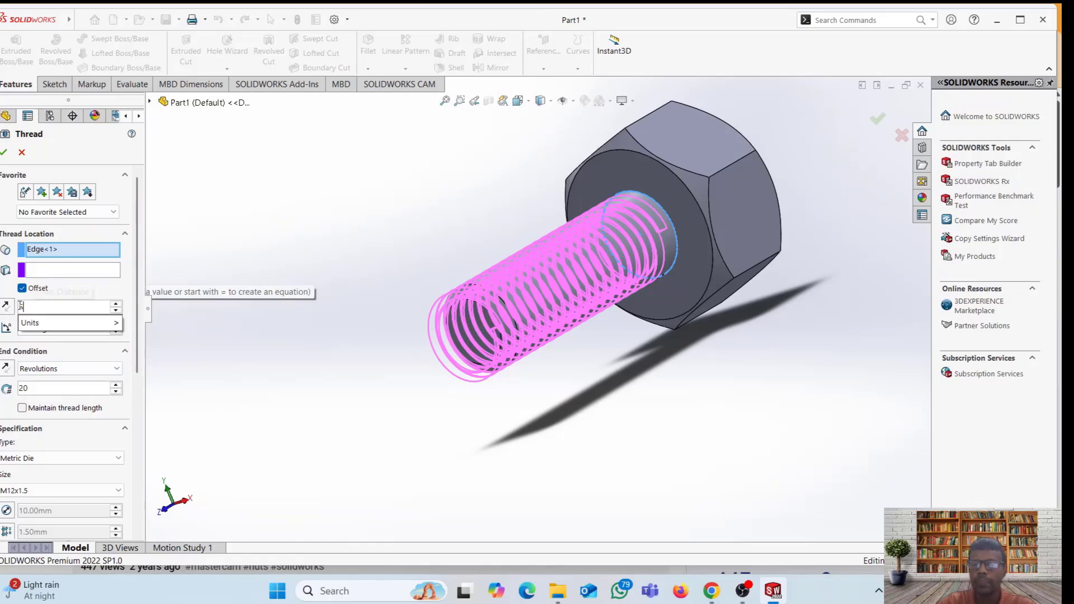
{"action": "key", "text": "Return"}
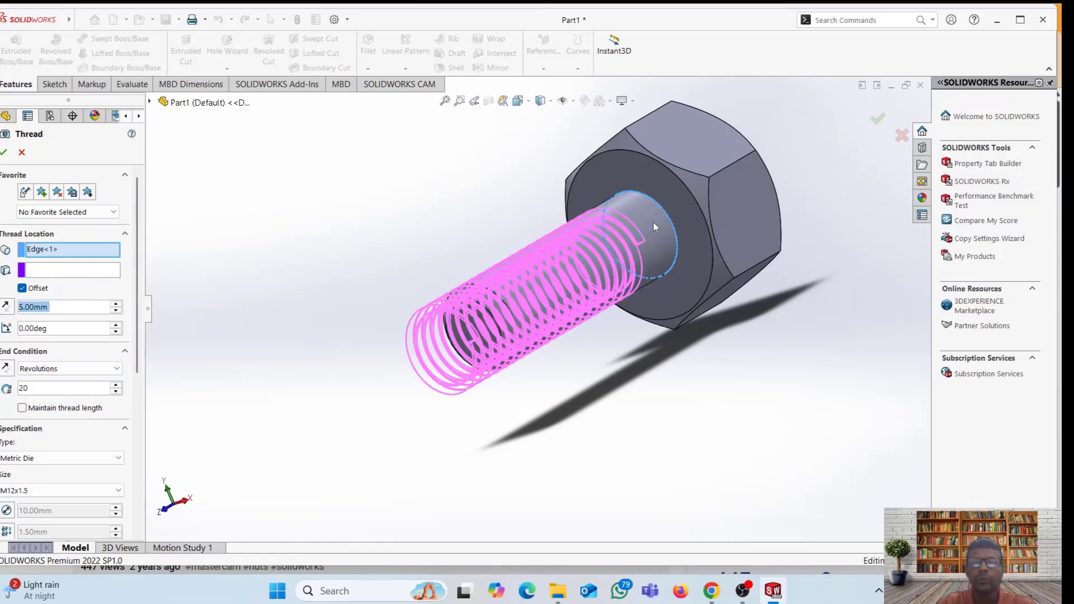
{"action": "left_click", "coordinate": [5, 153]}
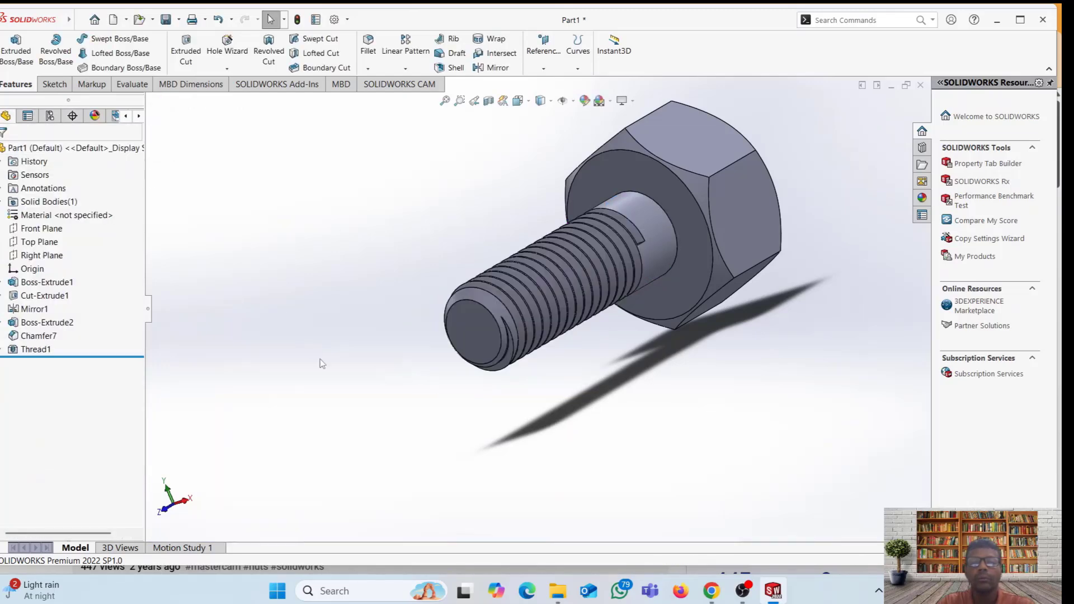
Edit the whole part's appearance, trying yellow, cyan and magenta colours before settling on bright green
{"action": "middle_click_drag", "start_coordinate": [322, 364], "coordinate": [401, 253]}
{"action": "middle_click_drag", "start_coordinate": [473, 250], "coordinate": [305, 349]}
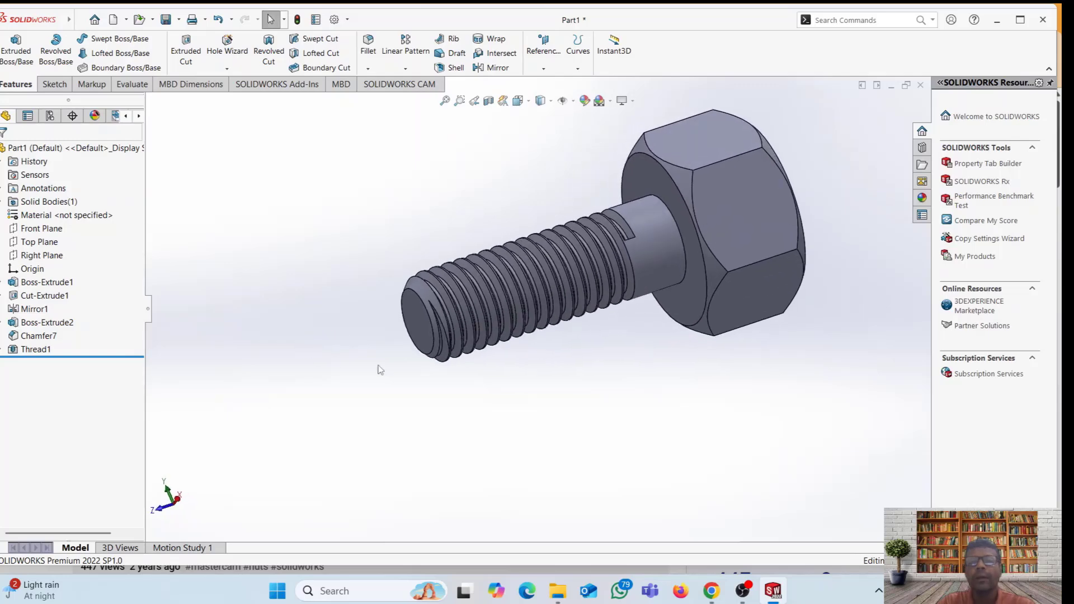
{"action": "left_click", "coordinate": [584, 101]}
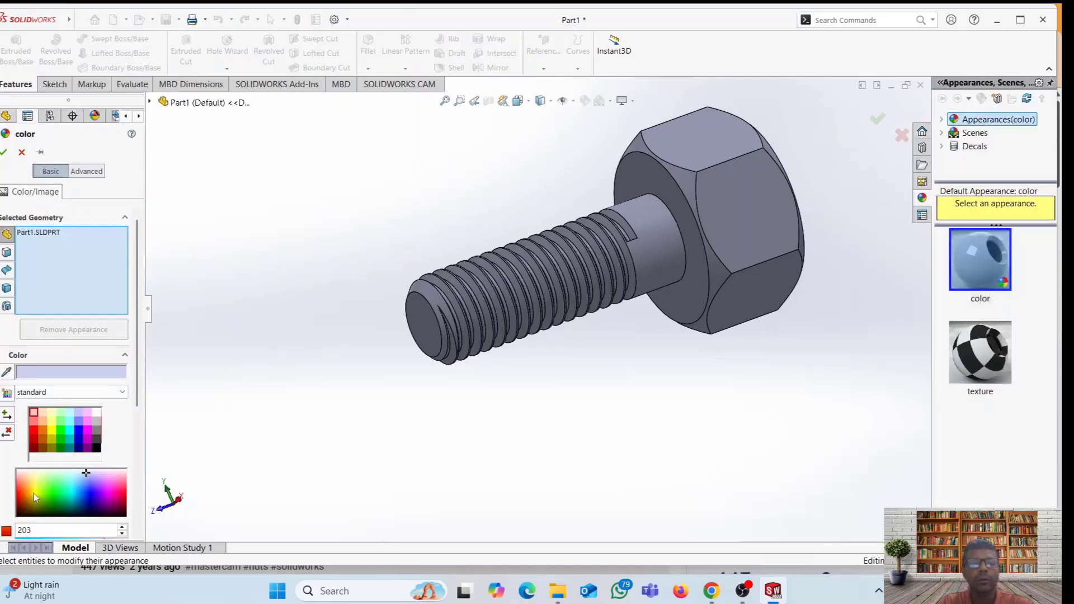
{"action": "left_click", "coordinate": [37, 490]}
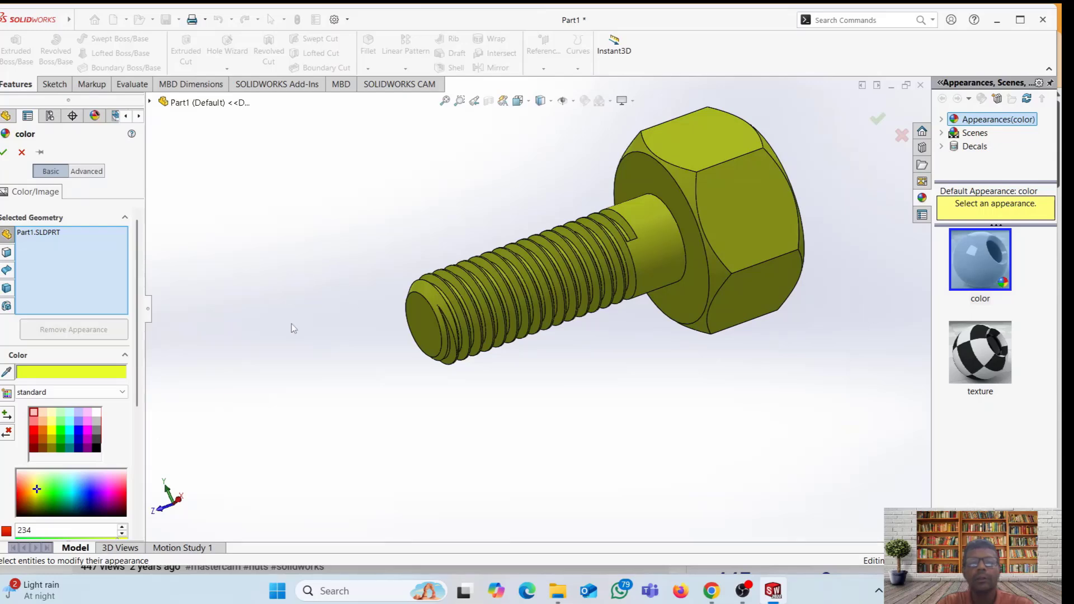
{"action": "left_click", "coordinate": [73, 490]}
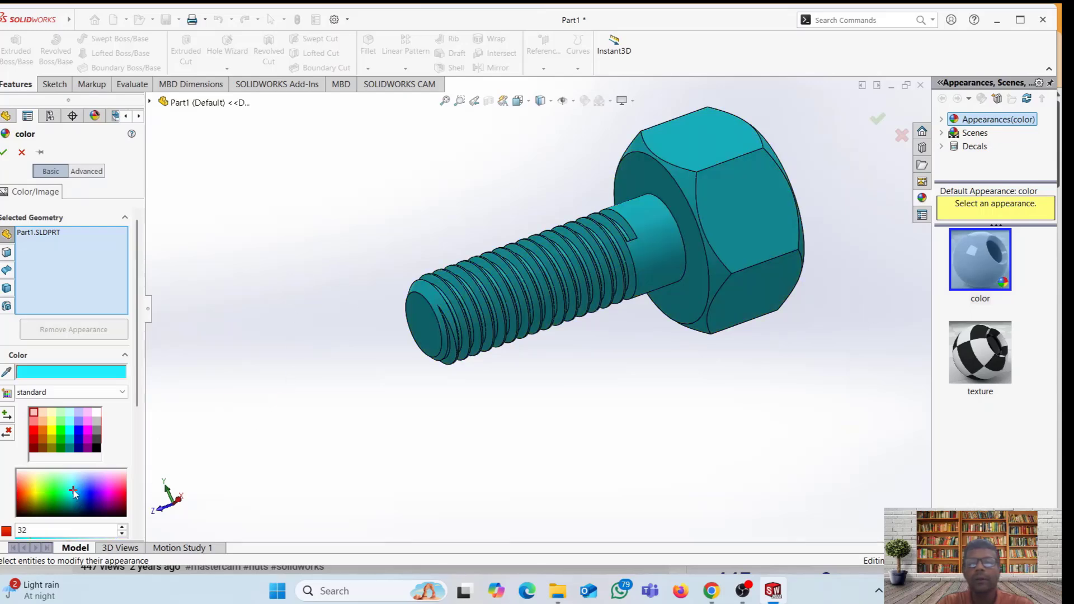
{"action": "left_click", "coordinate": [110, 490]}
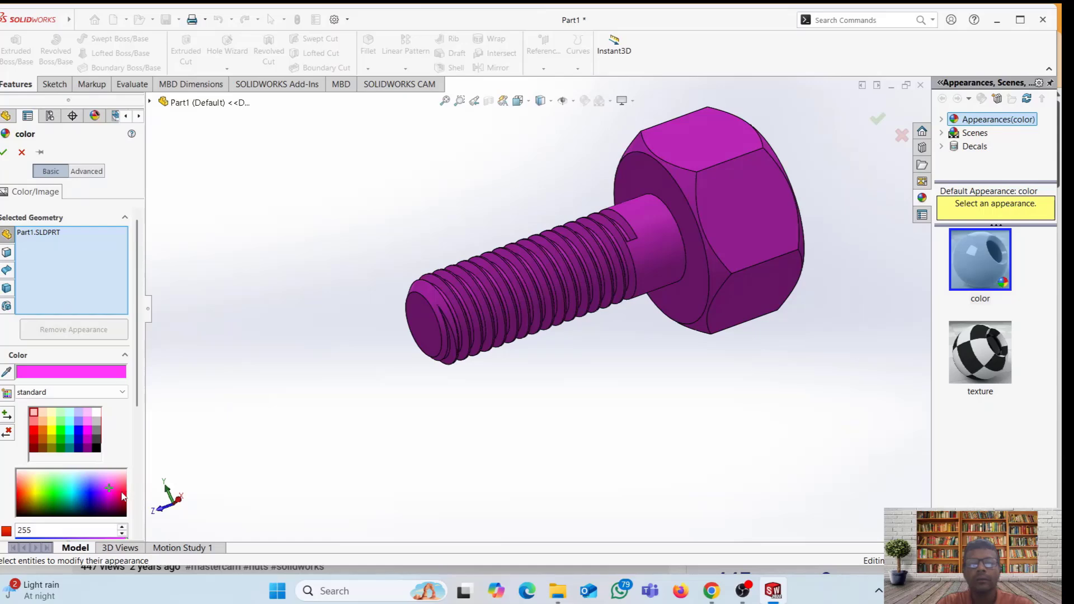
{"action": "left_click", "coordinate": [121, 492]}
{"action": "left_click", "coordinate": [51, 490]}
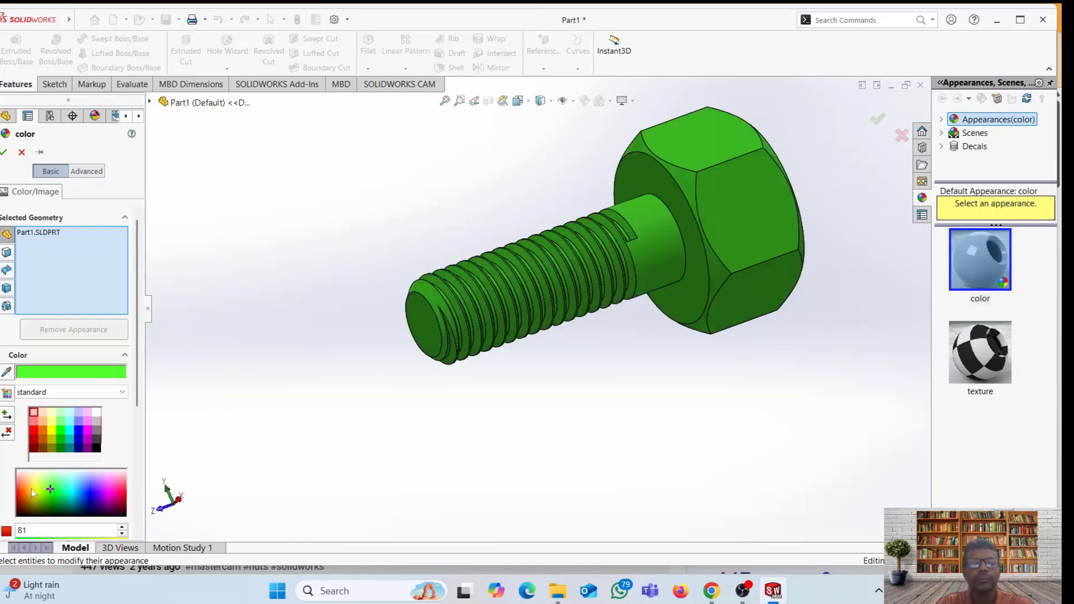
Inspect the coloured bolt from several angles and set the view orientation to Isometric
{"action": "mouse_move", "coordinate": [355, 419]}
{"action": "middle_mouse_down"}
{"action": "mouse_move", "coordinate": [337, 441]}
{"action": "mouse_move", "coordinate": [351, 427]}
{"action": "middle_mouse_up"}
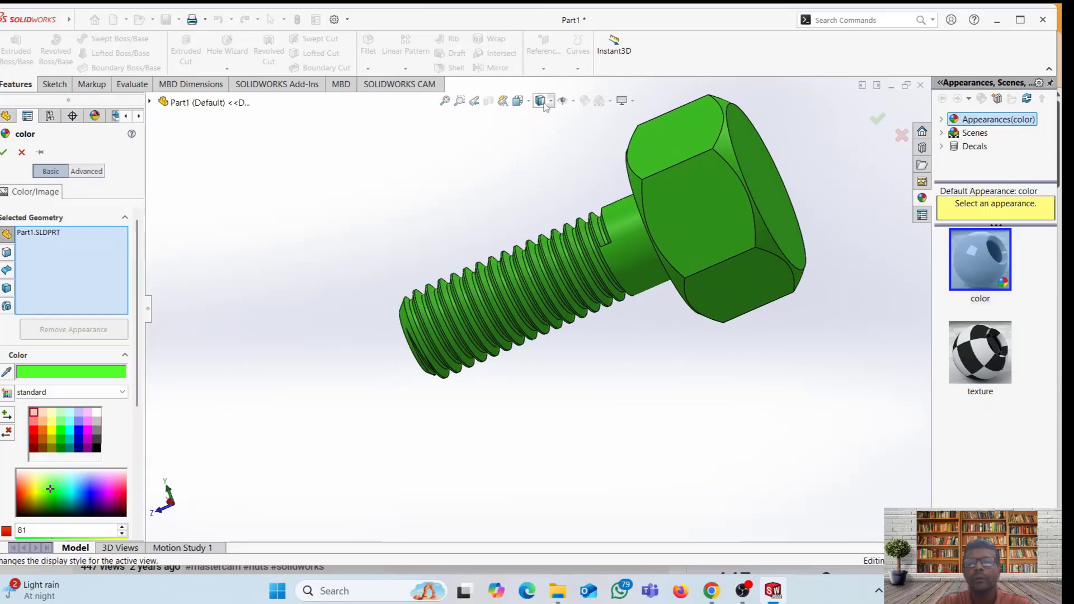
{"action": "middle_click_drag", "start_coordinate": [474, 352], "coordinate": [470, 359]}
{"action": "middle_click_drag", "start_coordinate": [371, 417], "coordinate": [419, 438]}
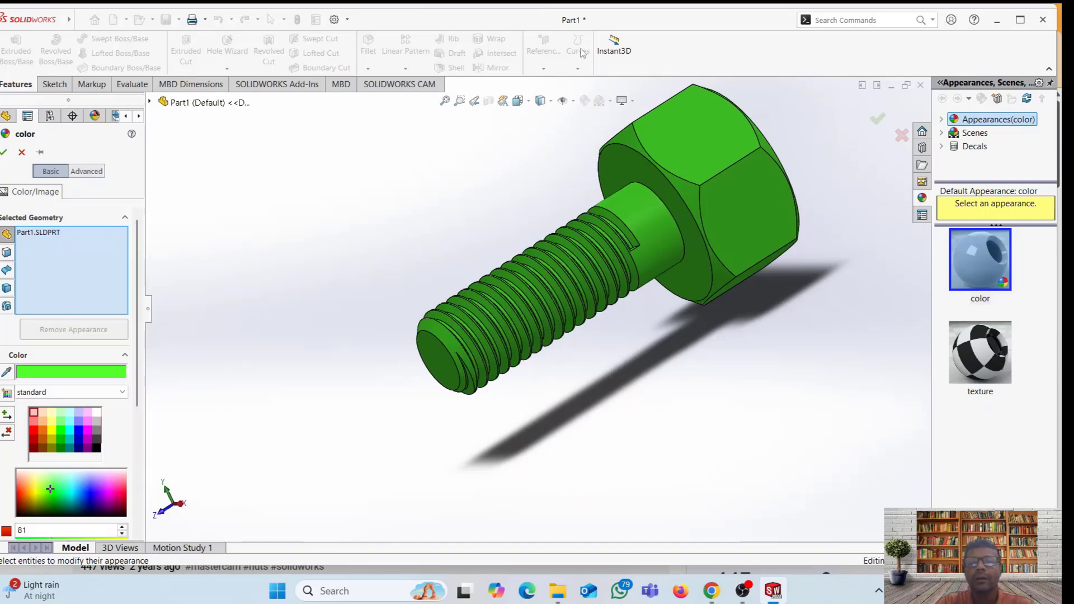
{"action": "left_click", "coordinate": [525, 102]}
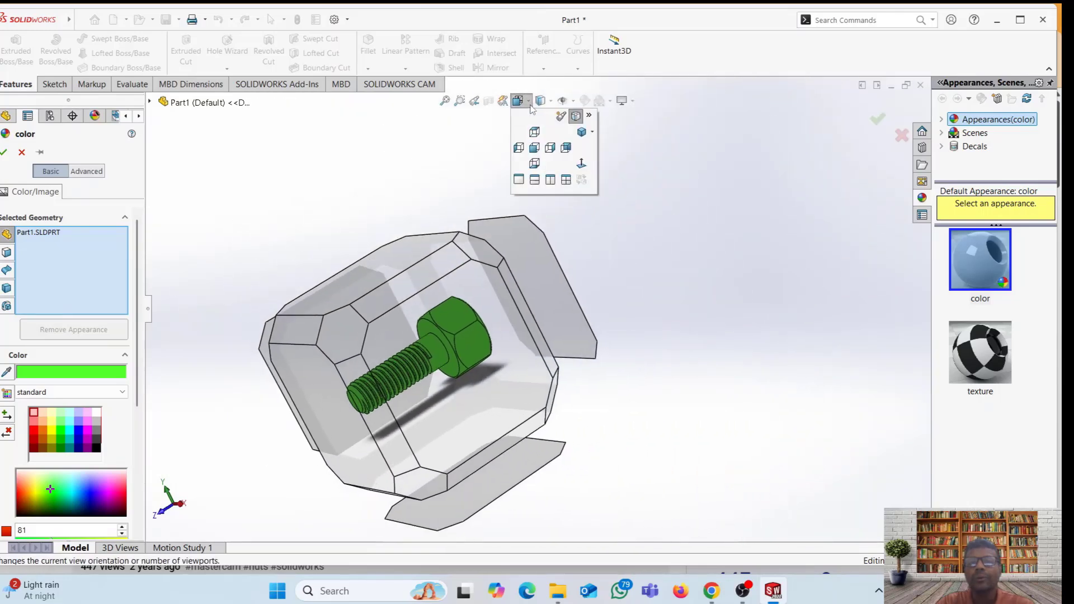
{"action": "left_click", "coordinate": [593, 133]}
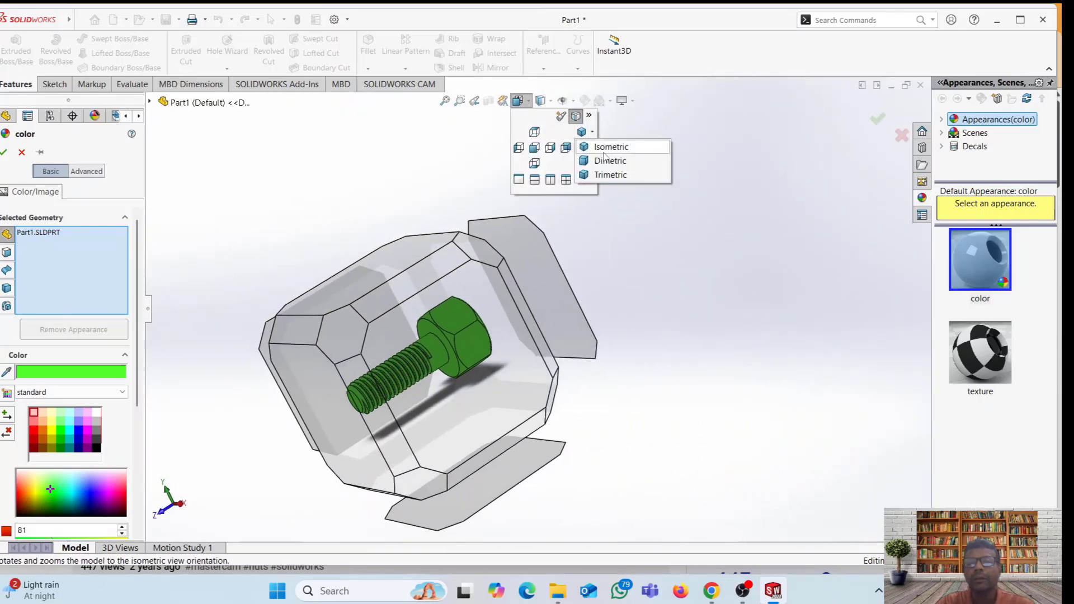
{"action": "left_click", "coordinate": [607, 149]}
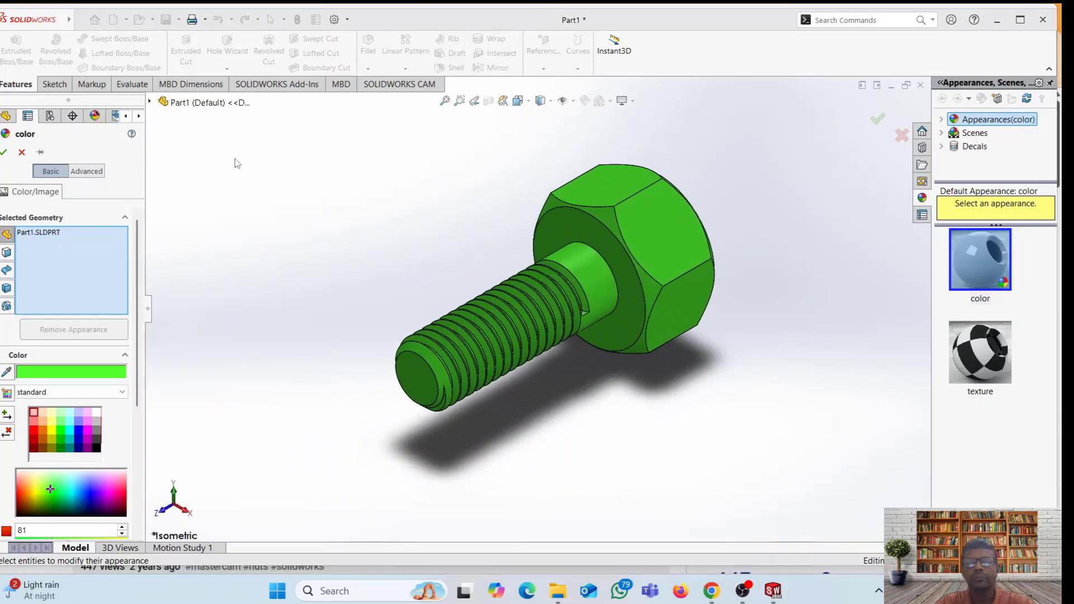